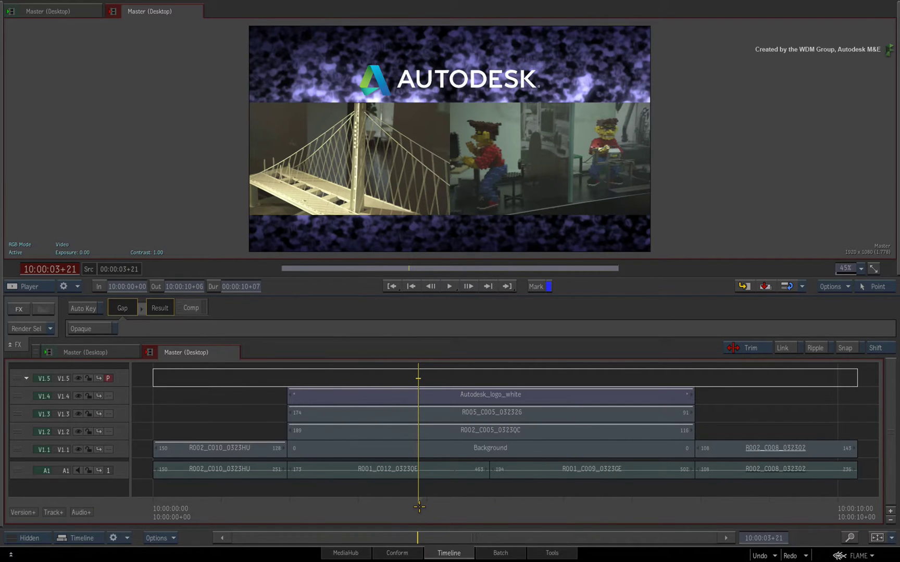
Scrub through the layered sequence, then return to its first frame at 10:00:00+00
left_click_drag(419, 507, 204, 464)
key("Home")
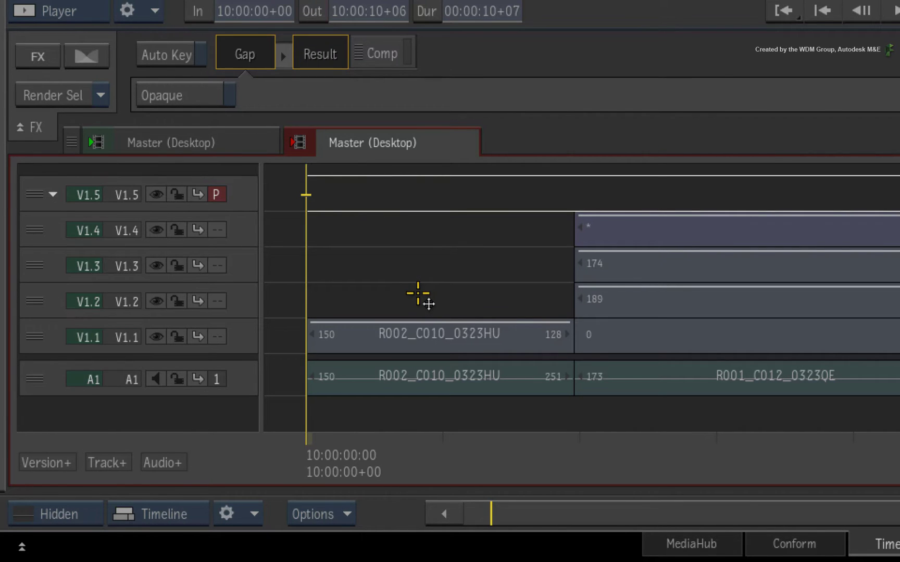
Select R002_C010_0323HU on V1.1 to show its Colour Warper and Flip effects
left_click(370, 342)
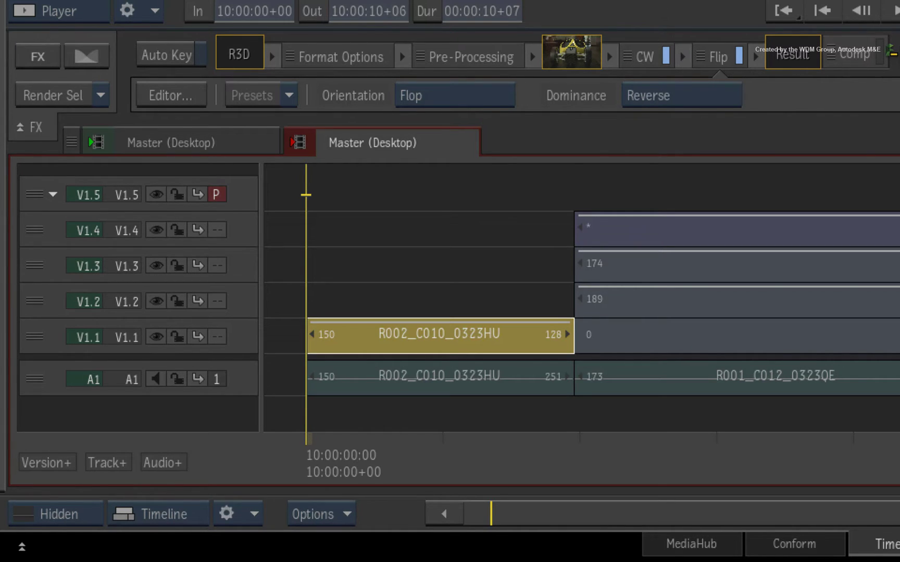
Open the Video Effects menu listing Create Batch FX, 2D Transform, Action and Blur
key("ctrl+Tab")
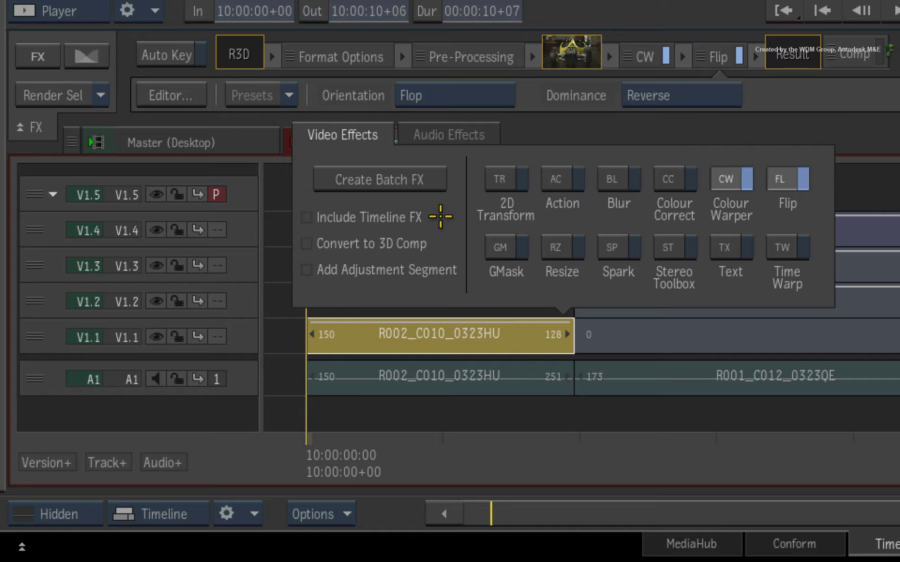
Create a Batch FX for R002_C010_0323HU with a Blur node between clip and output, then exit
left_click(421, 180)
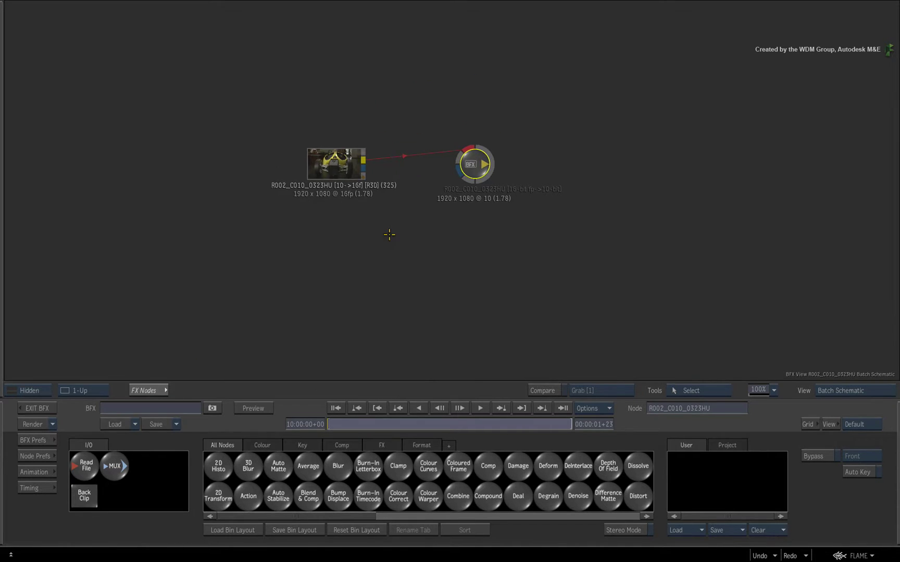
left_click_drag(343, 162, 325, 150)
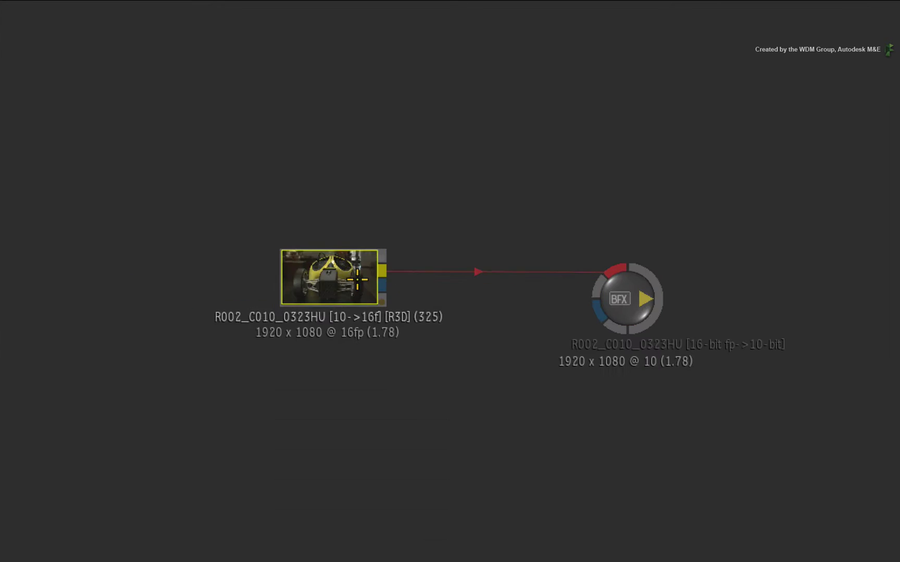
left_click_drag(357, 280, 175, 327)
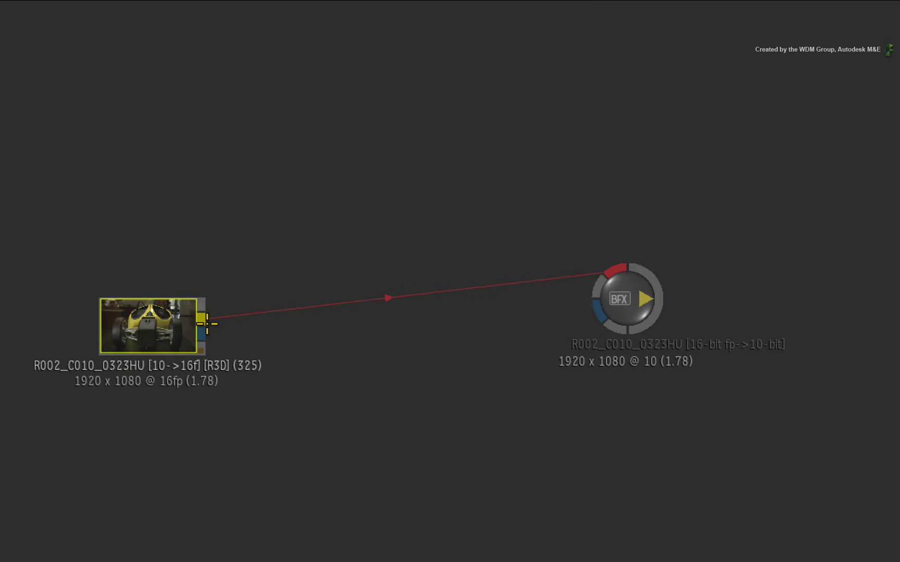
left_click(627, 298)
left_click_drag(627, 299, 723, 305)
left_click_drag(338, 466, 348, 173)
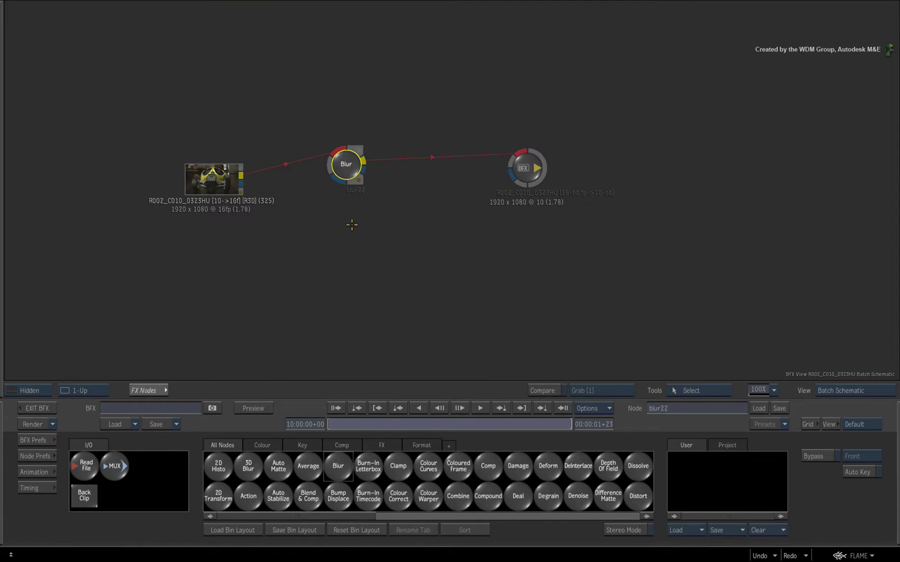
left_click(19, 412)
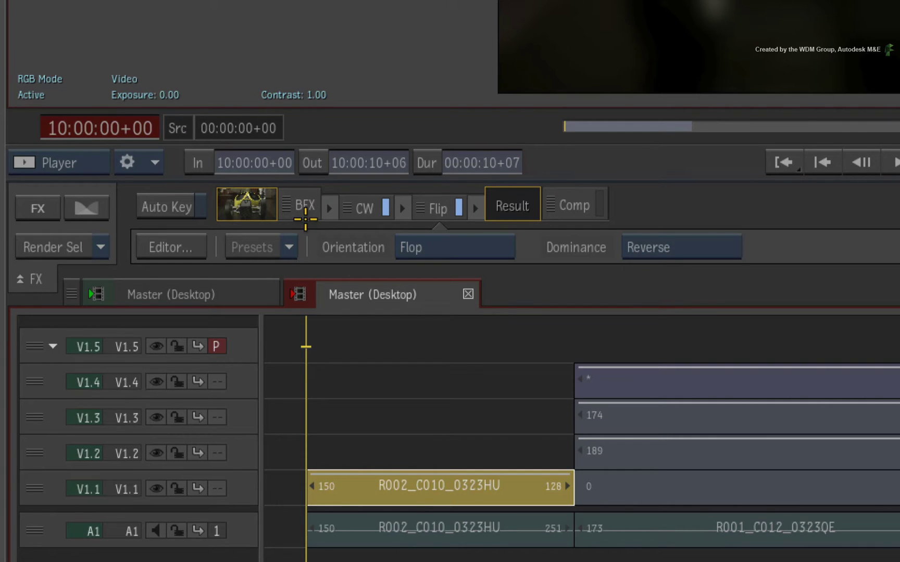
left_click(151, 307)
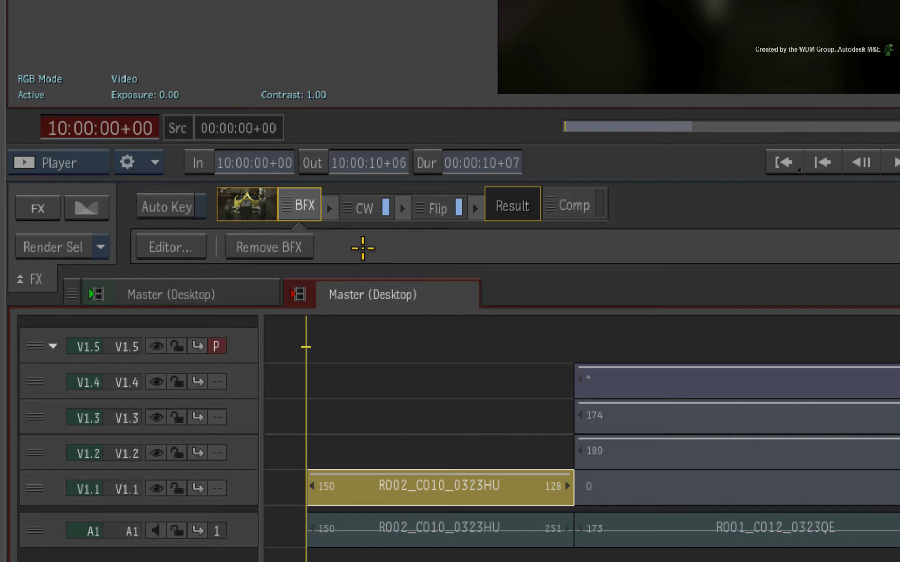
left_click(364, 219)
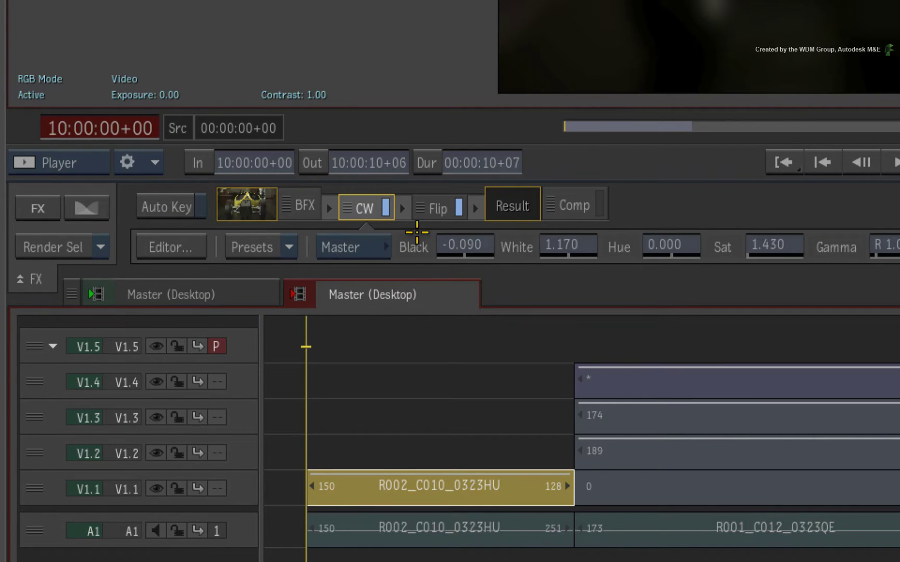
left_click(425, 212)
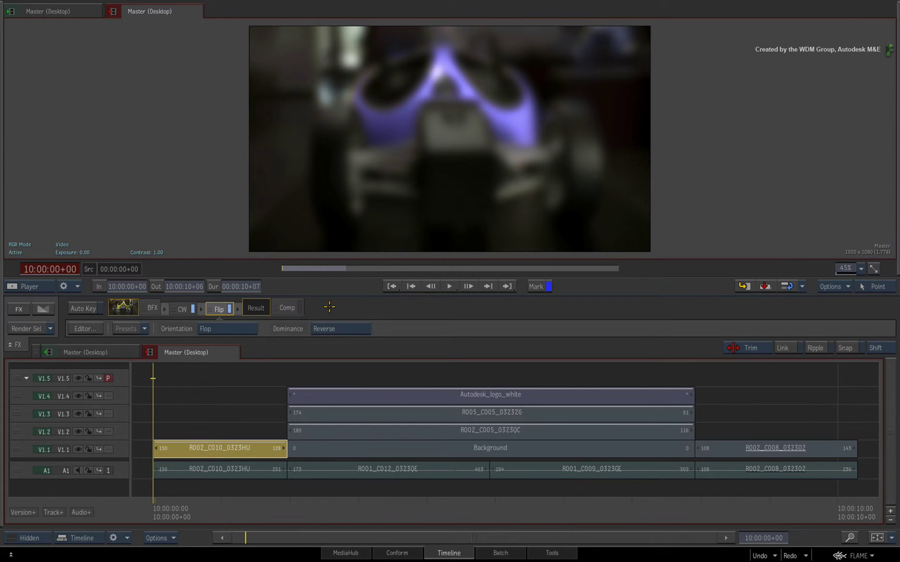
Undo the blur Batch FX, reselect R002_C010_0323HU, and tick Include Timeline FX
key("Up")
key("Up")
key("Up")
key("Up")
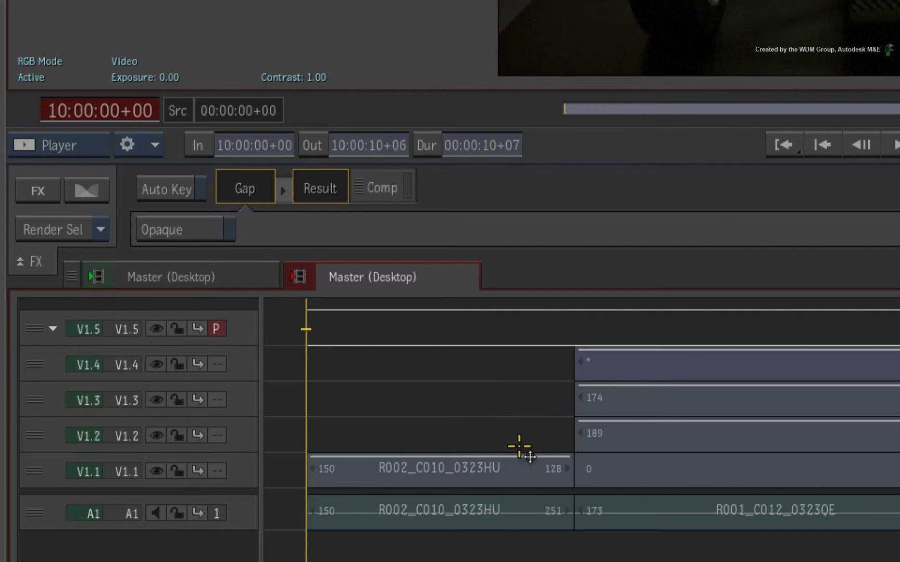
left_click(258, 450)
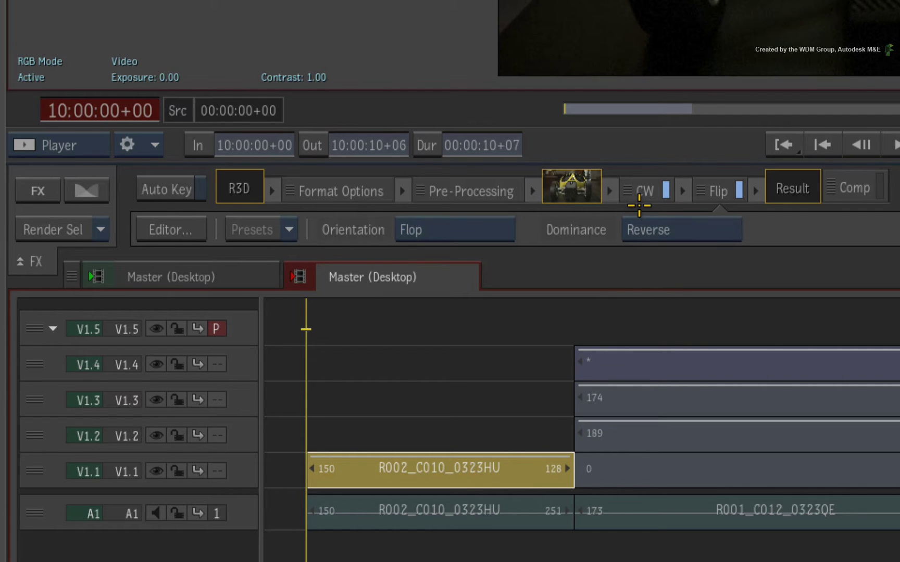
key("ctrl+f")
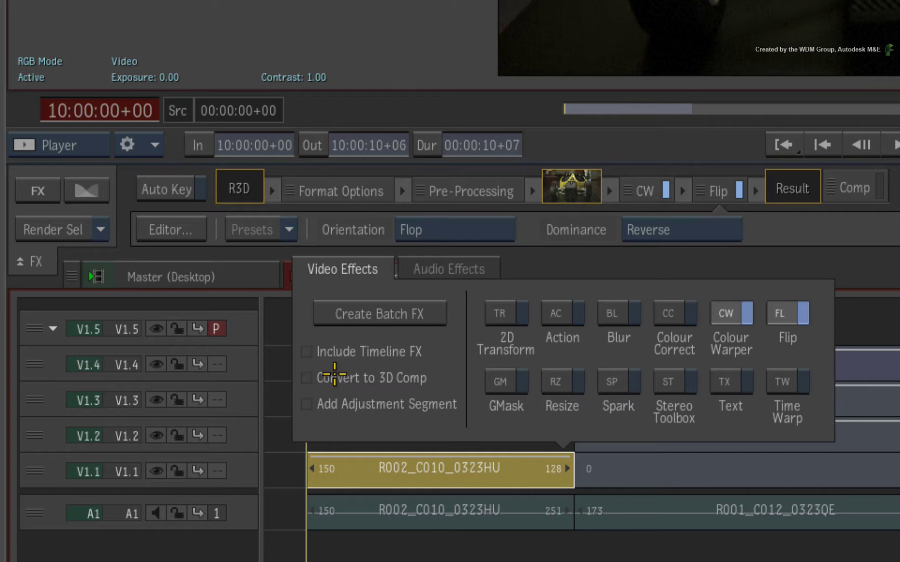
left_click(306, 352)
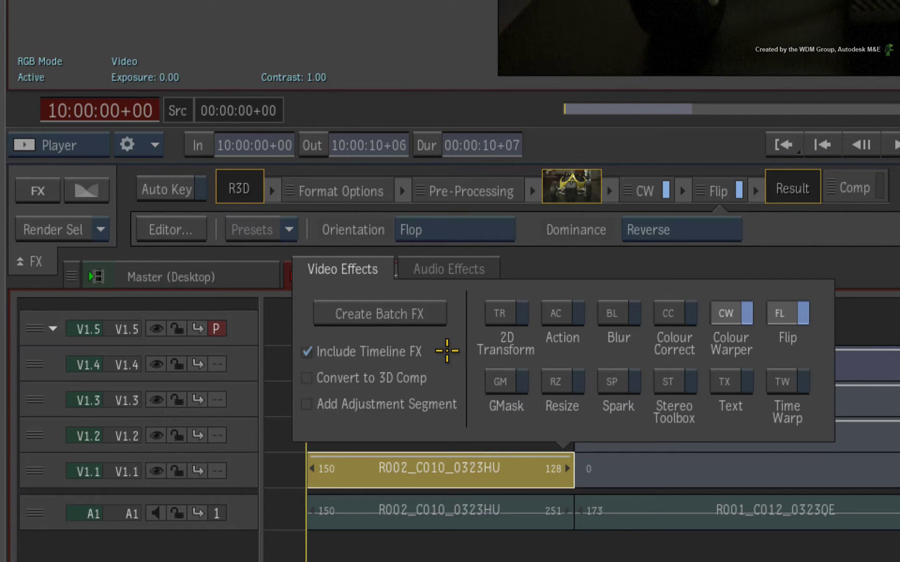
Create a Batch FX chaining R002_C010_0323HU through Colour Warper and Flip nodes
left_click(428, 313)
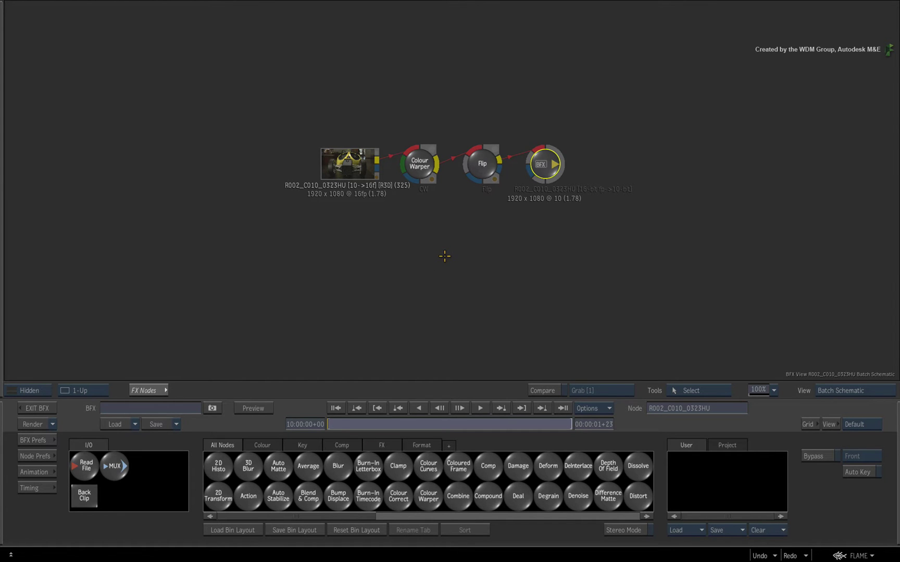
Exit BFX, move to the logo frame, and open Video Effects for the four stacked segments
left_click(37, 408)
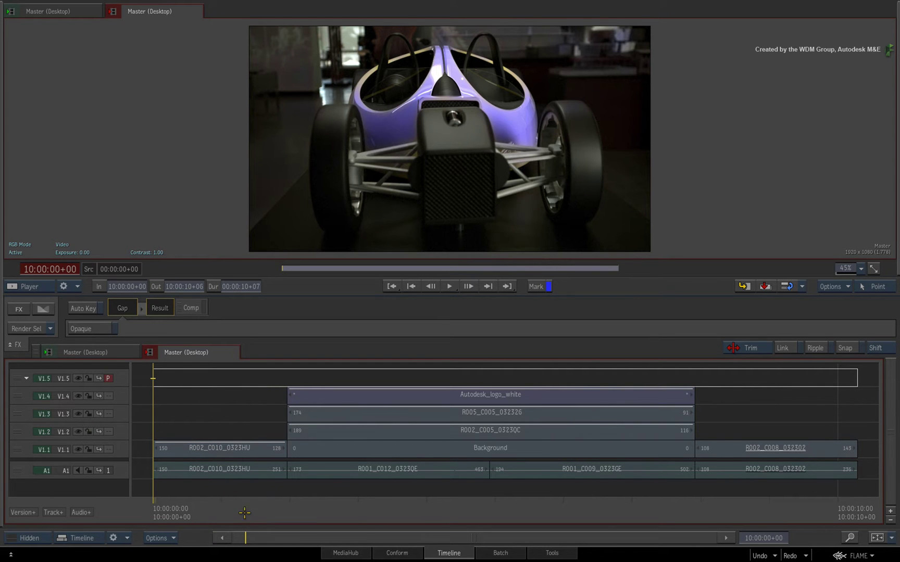
left_click_drag(244, 513, 322, 467)
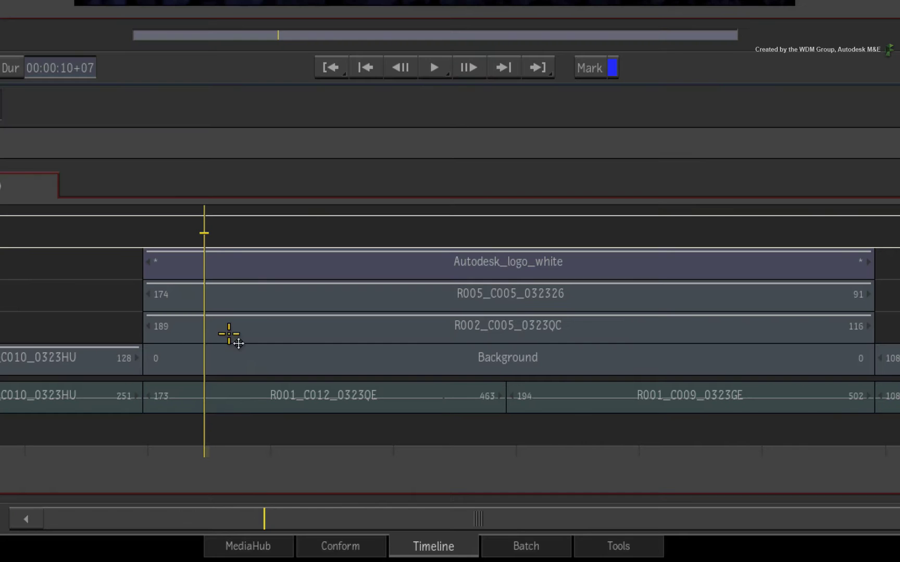
left_click_drag(246, 274, 257, 359)
right_click(258, 358)
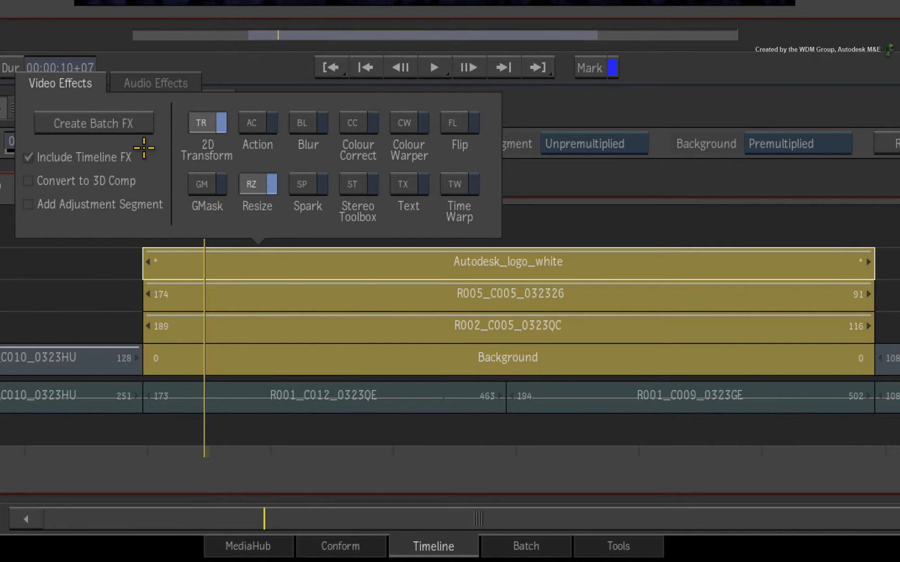
left_click(137, 123)
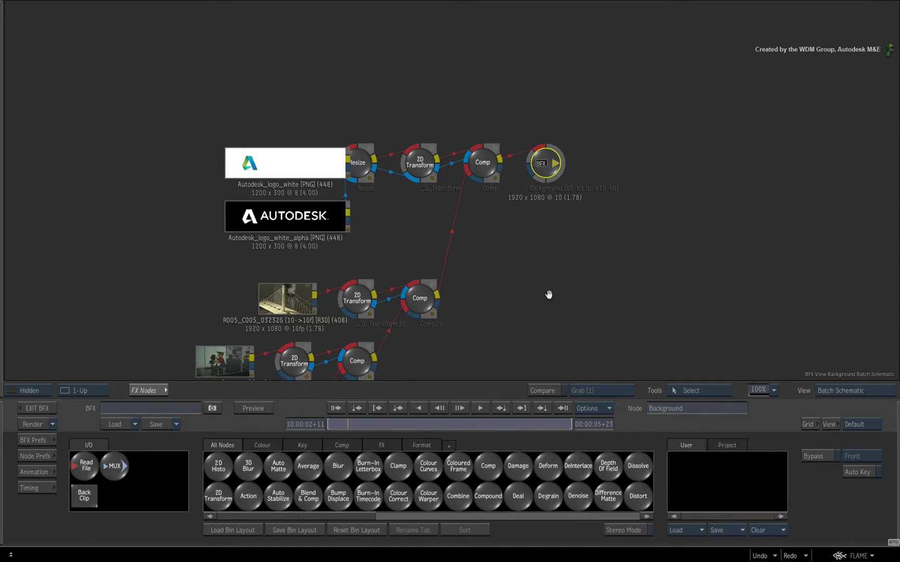
left_click_drag(548, 295, 517, 218)
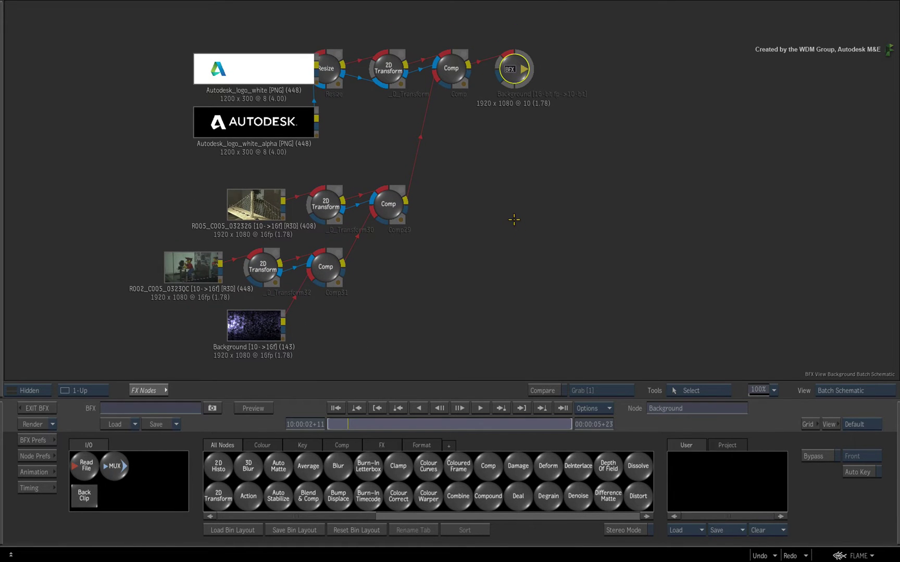
double_click(451, 69)
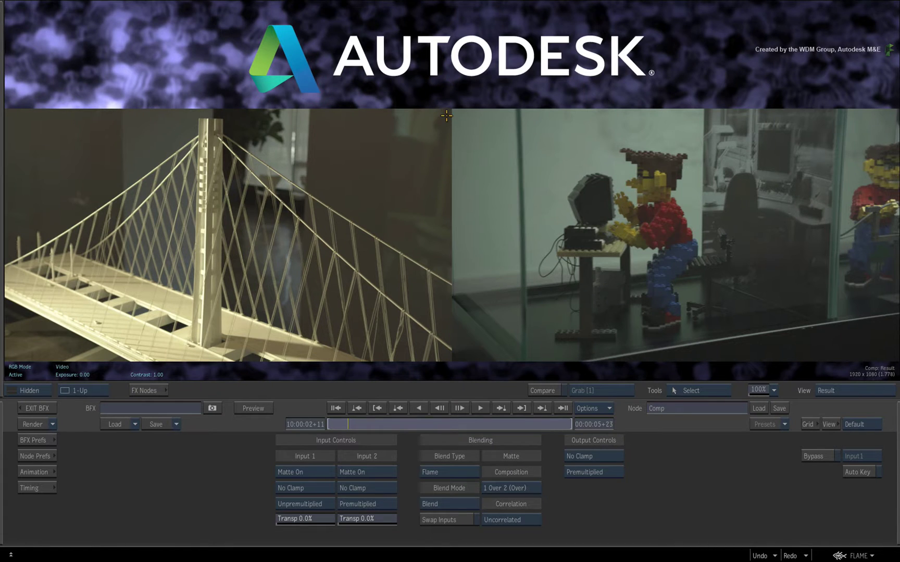
key("Escape")
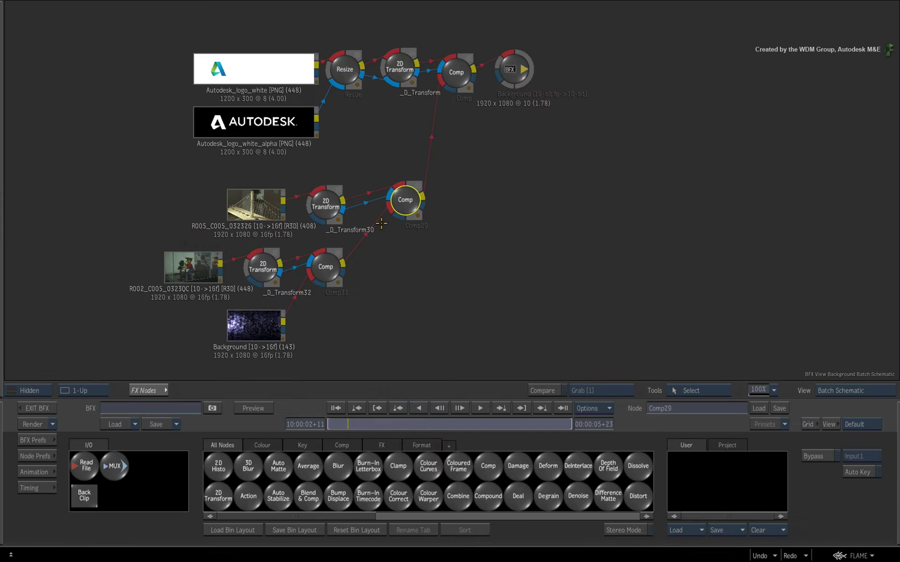
left_click(493, 247)
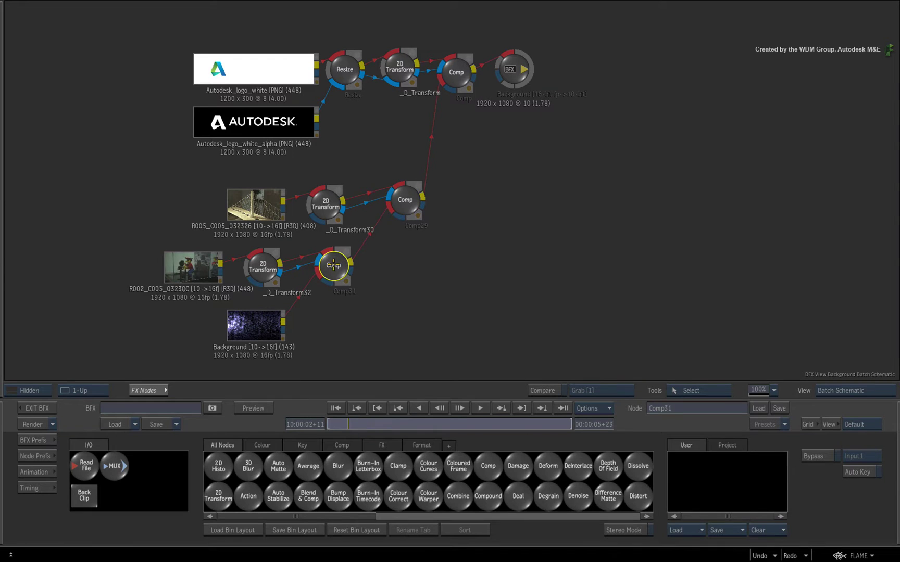
left_click_drag(408, 205, 409, 212)
left_click(461, 75)
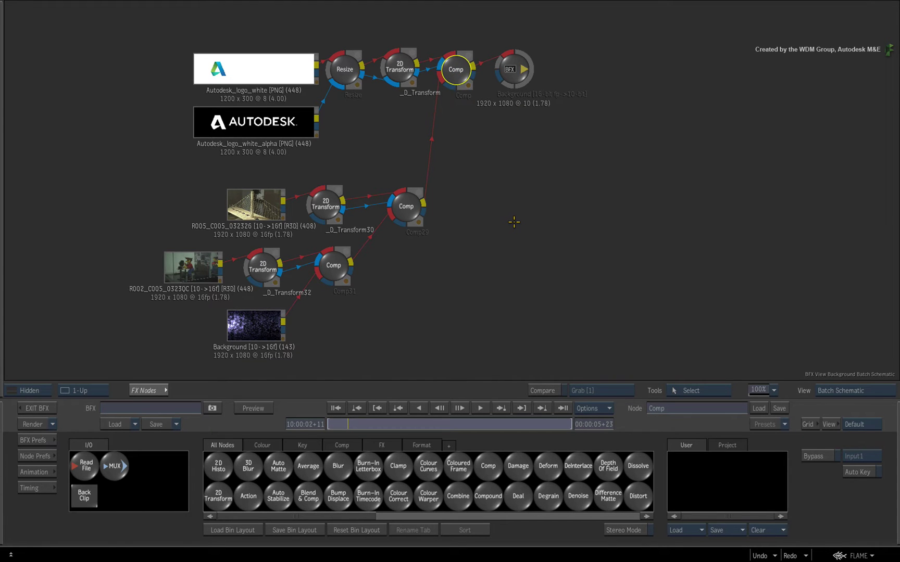
key("F4")
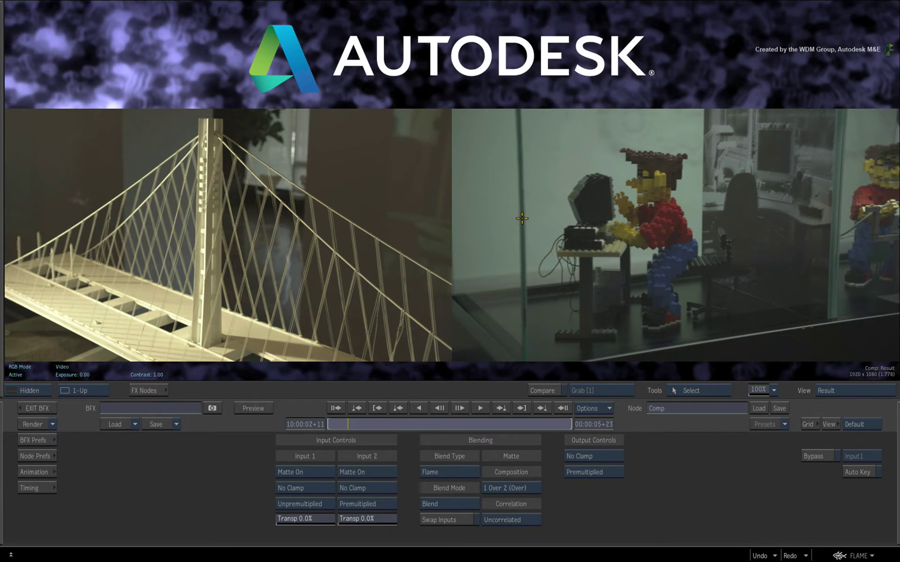
key("Home")
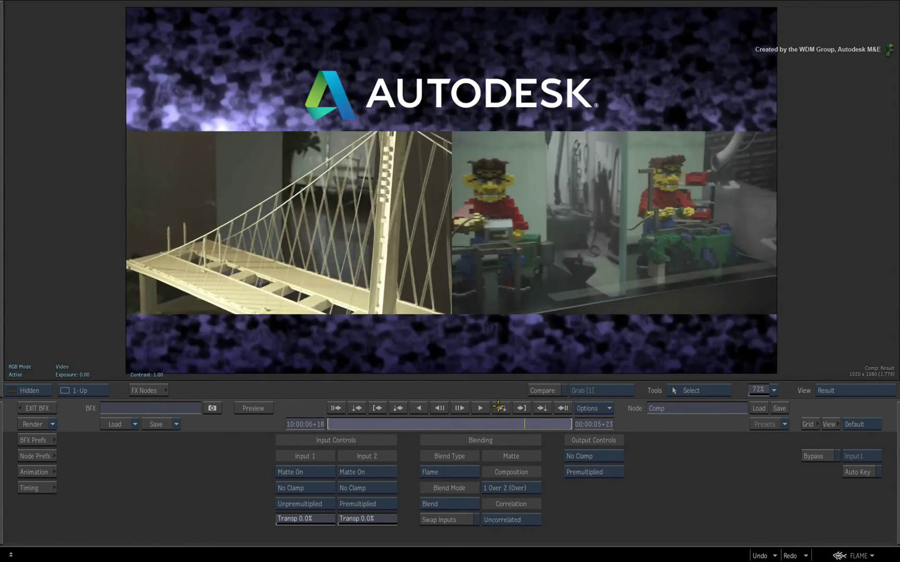
key("F4")
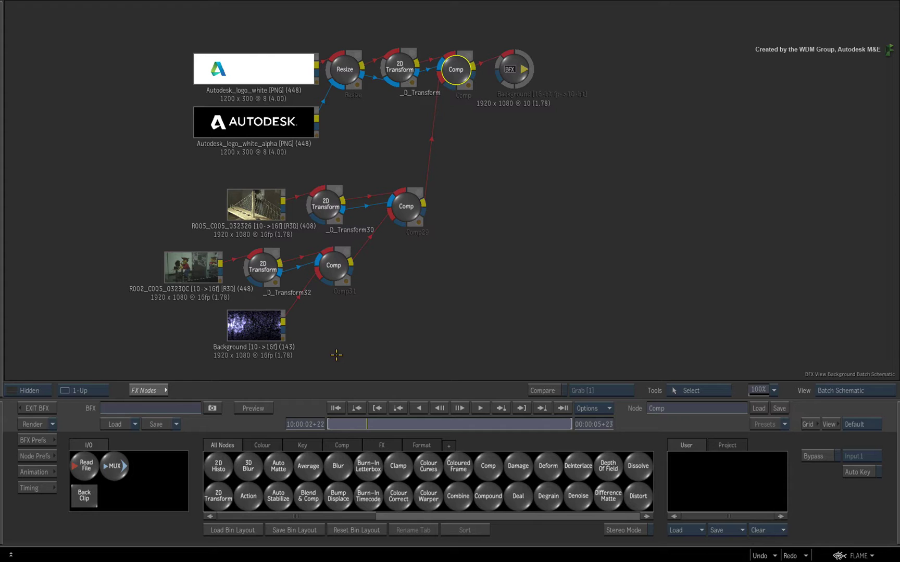
Exit BFX, select Autodesk_logo_white down to Background, and enable Convert to 3D Comp without timeline FX
left_click(44, 408)
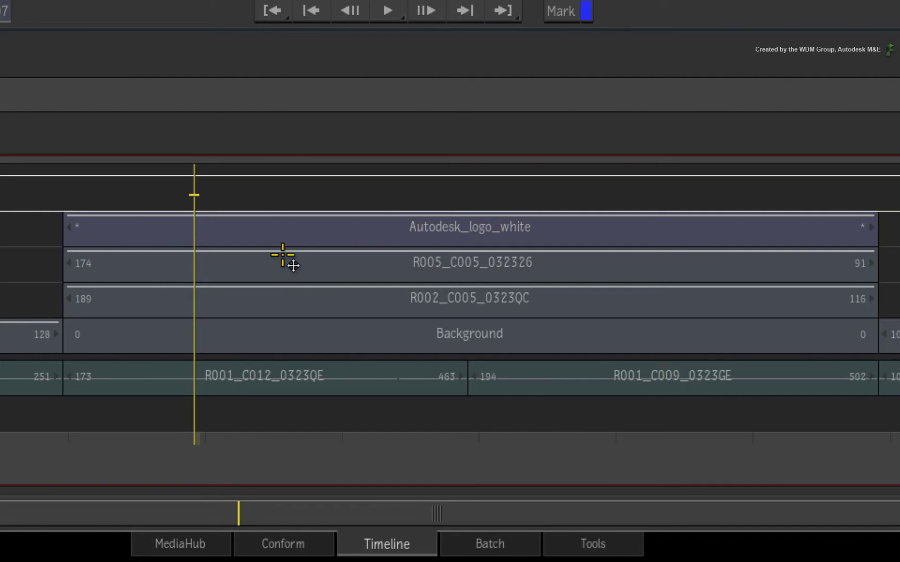
left_click(400, 397)
left_click_drag(288, 253, 282, 336)
right_click(290, 302)
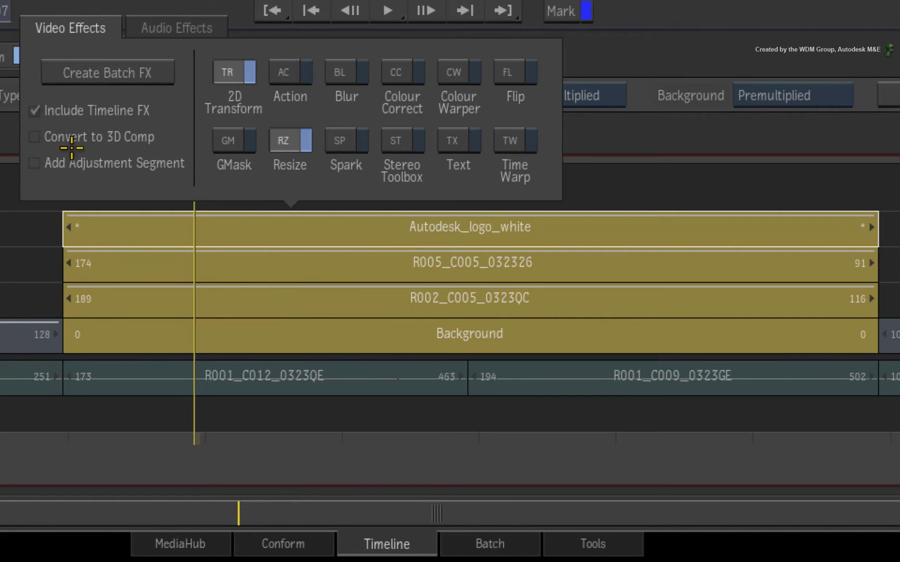
left_click(52, 136)
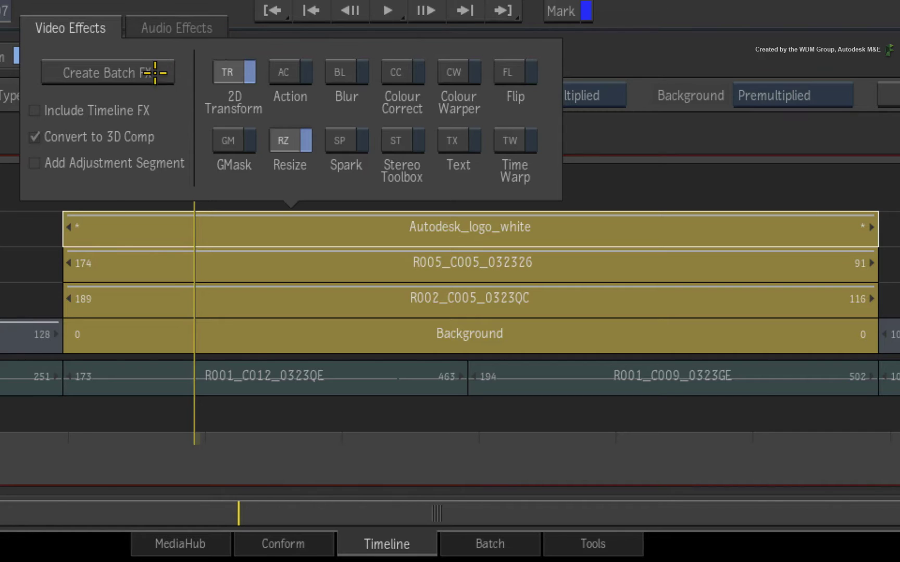
Create the Batch FX and select its top, middle and bottom 2D Transform nodes
left_click(158, 72)
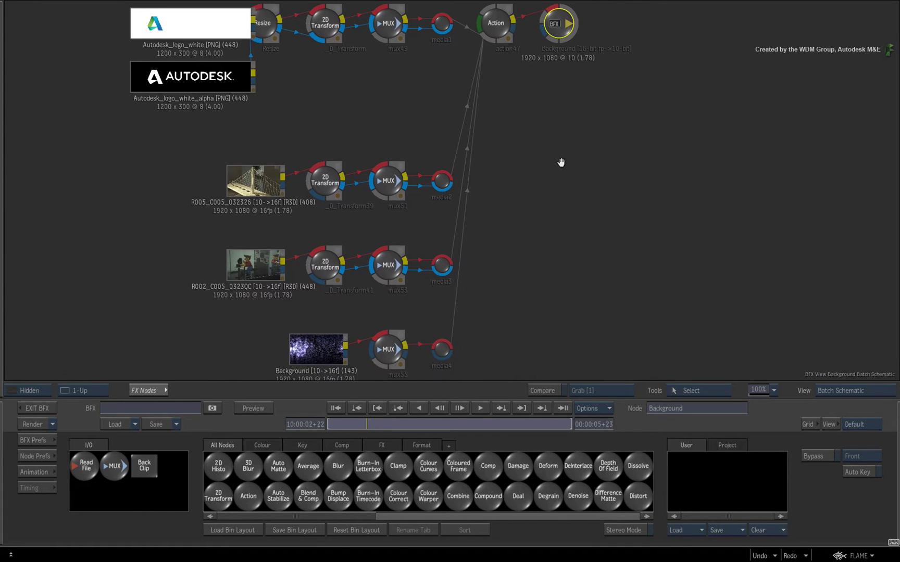
left_click_drag(559, 244, 559, 292)
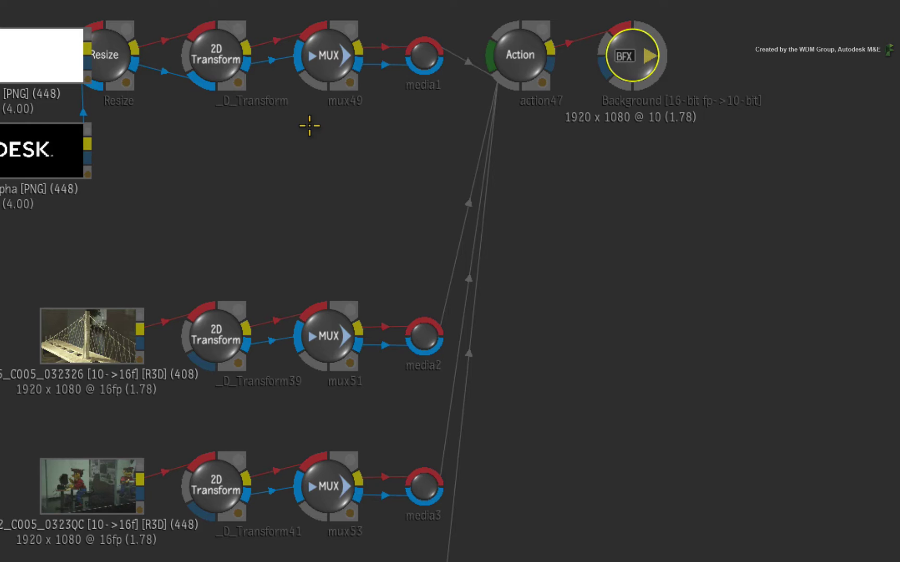
left_click(219, 67)
left_click(219, 347)
left_click(213, 489)
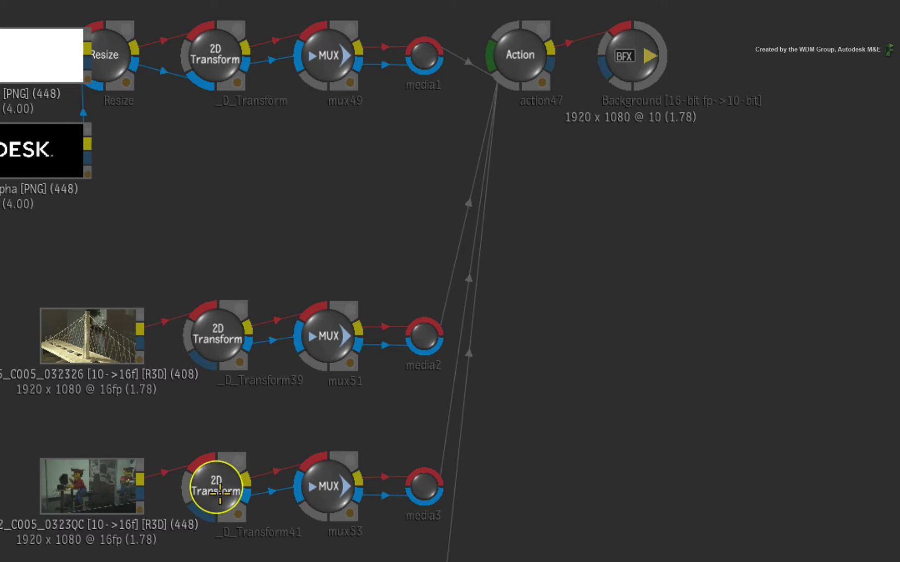
Place the Action node level with its middle inputs, inspect its editor, and reveal the Background branch
left_click_drag(522, 73, 614, 323)
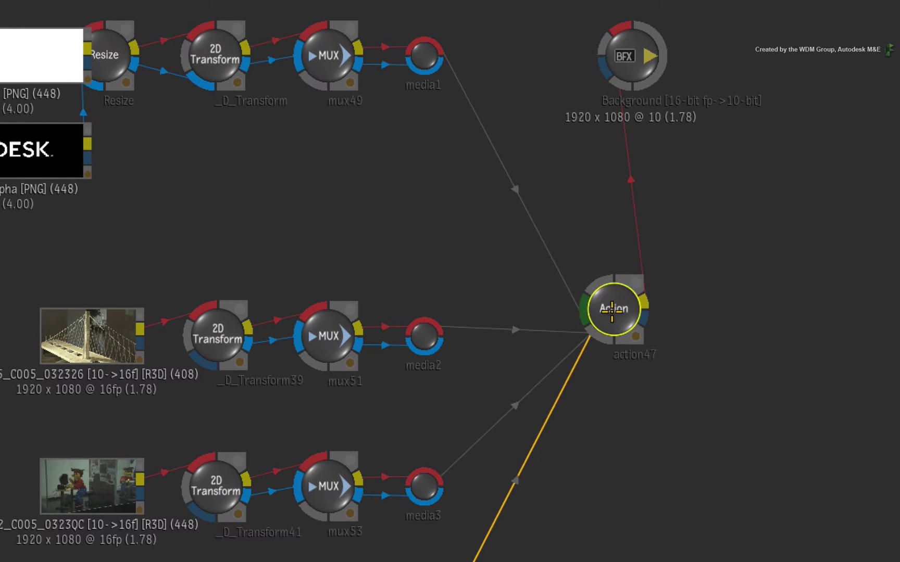
left_click_drag(627, 58, 797, 309)
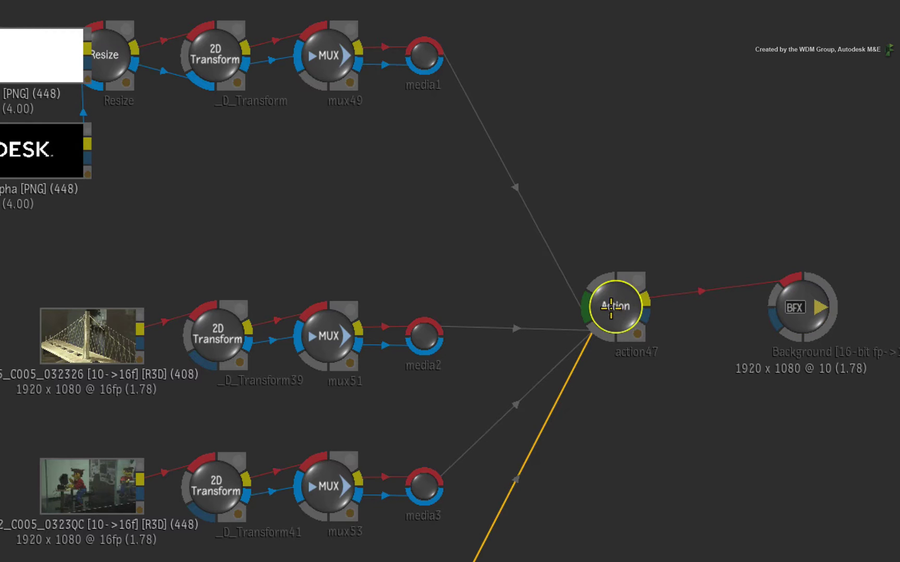
double_click(594, 296)
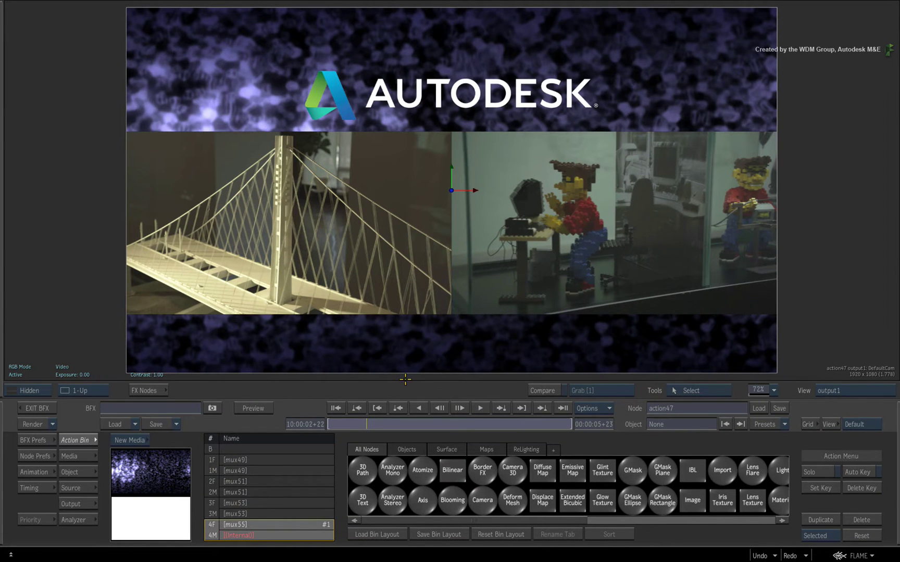
key("Escape")
left_click_drag(550, 229, 553, 229)
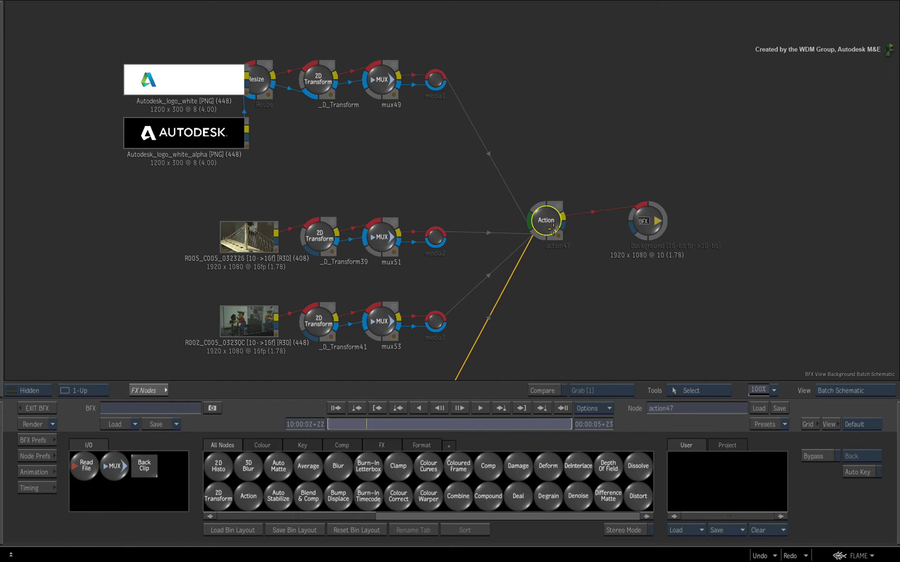
left_click_drag(552, 310, 552, 260)
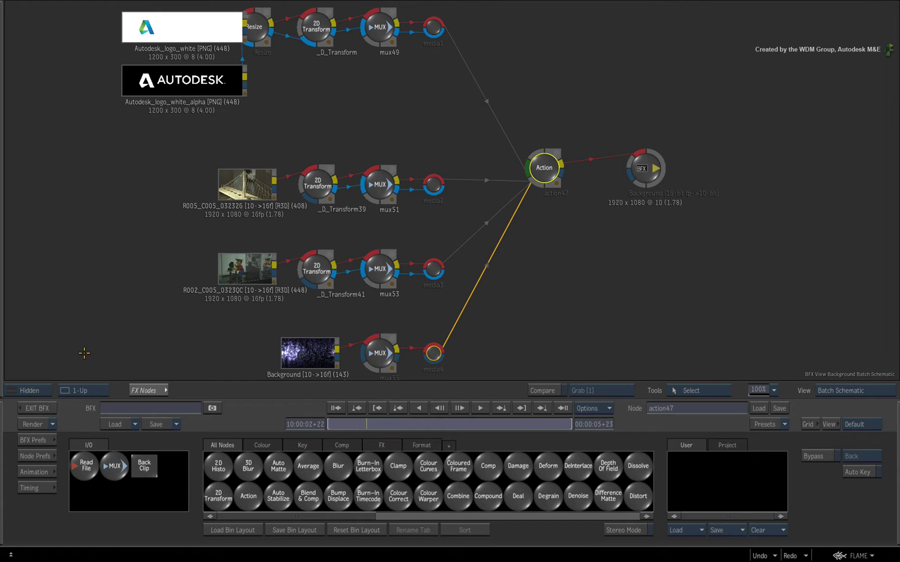
Back on the timeline, select R002_C010_0323HU and enable Convert to 3D Comp
left_click(40, 408)
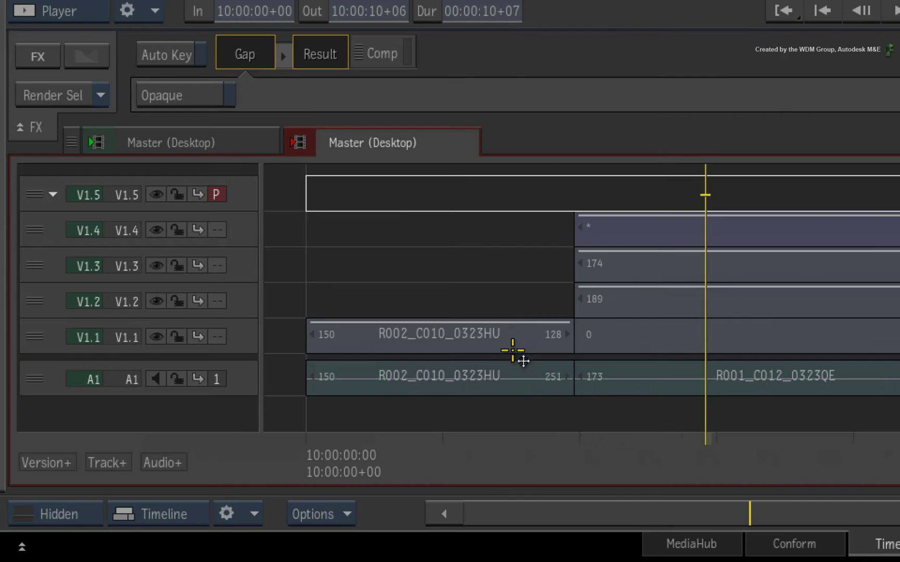
left_click(258, 452)
left_click_drag(257, 505, 230, 508)
key("shift+f")
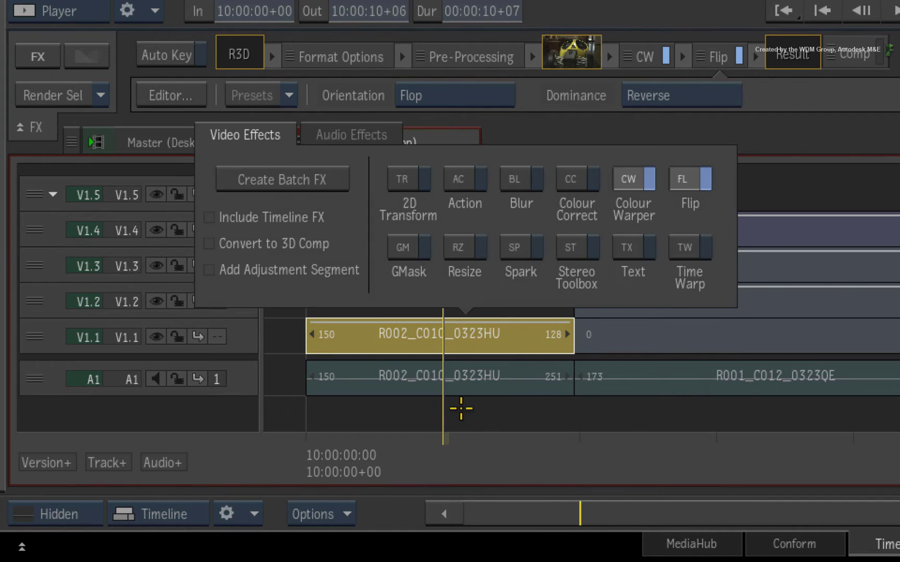
left_click(263, 245)
Create the Batch FX chaining Colour Warper, Flip and MUX into Action, then exit to the timeline
left_click(301, 179)
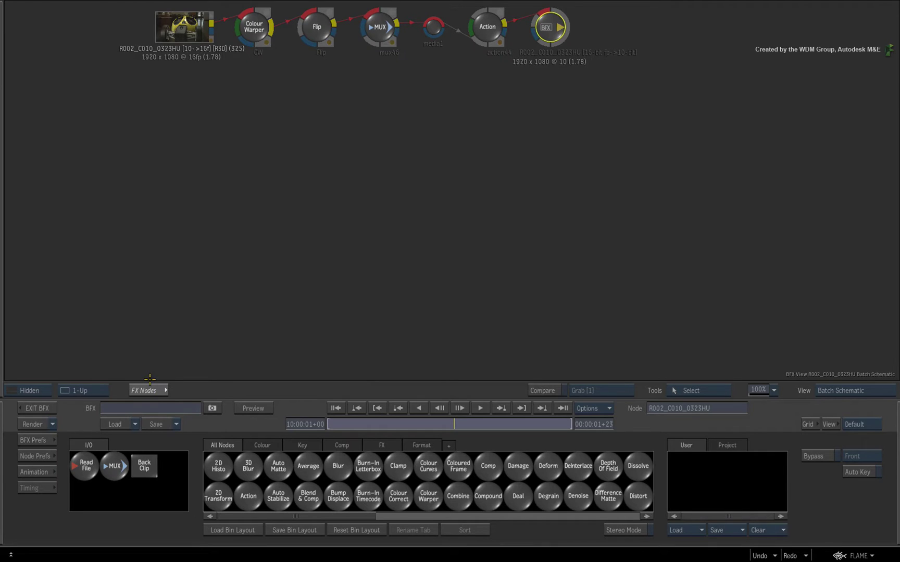
left_click_drag(496, 130, 538, 287)
left_click(530, 185)
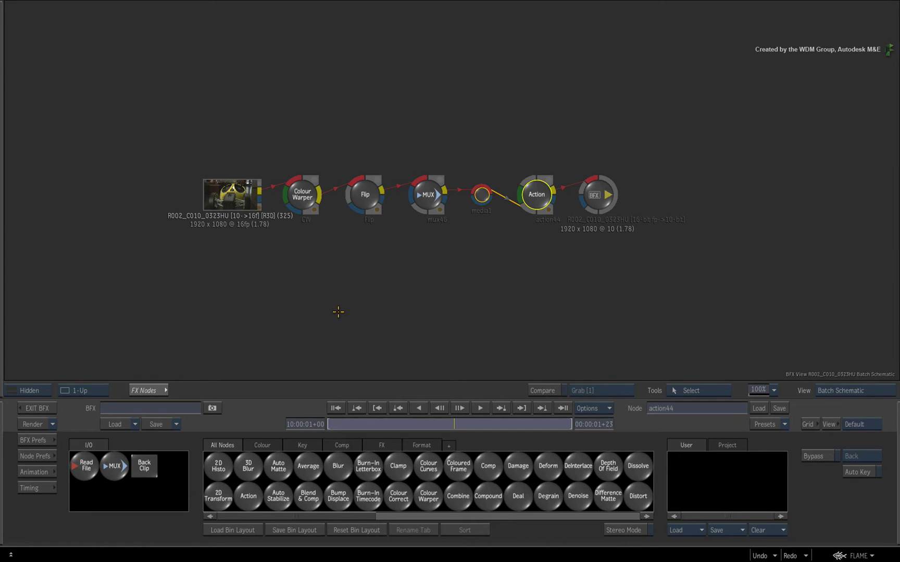
left_click(37, 408)
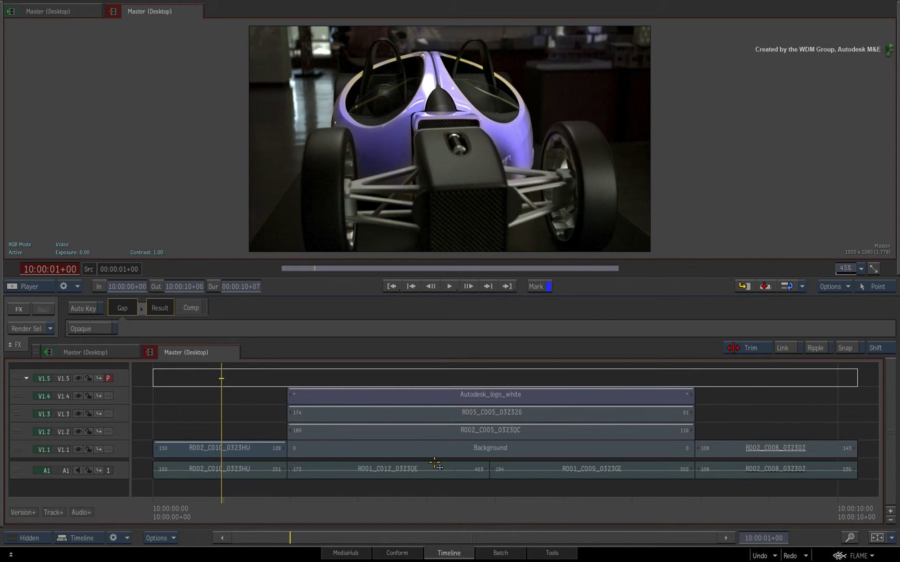
Select the stacked montage clips from Background up to Autodesk_logo_white
left_click_drag(372, 502, 359, 492)
left_click(388, 445)
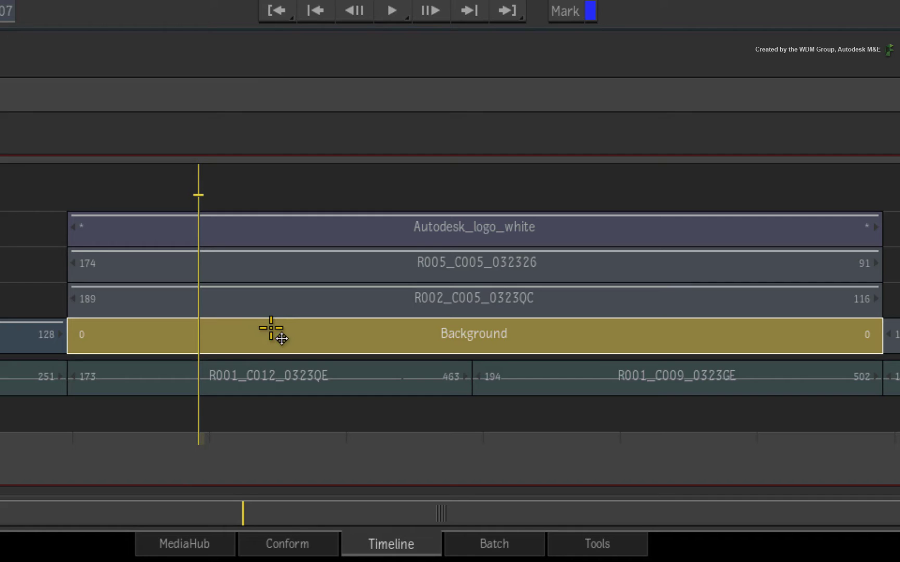
left_click_drag(279, 304, 295, 245)
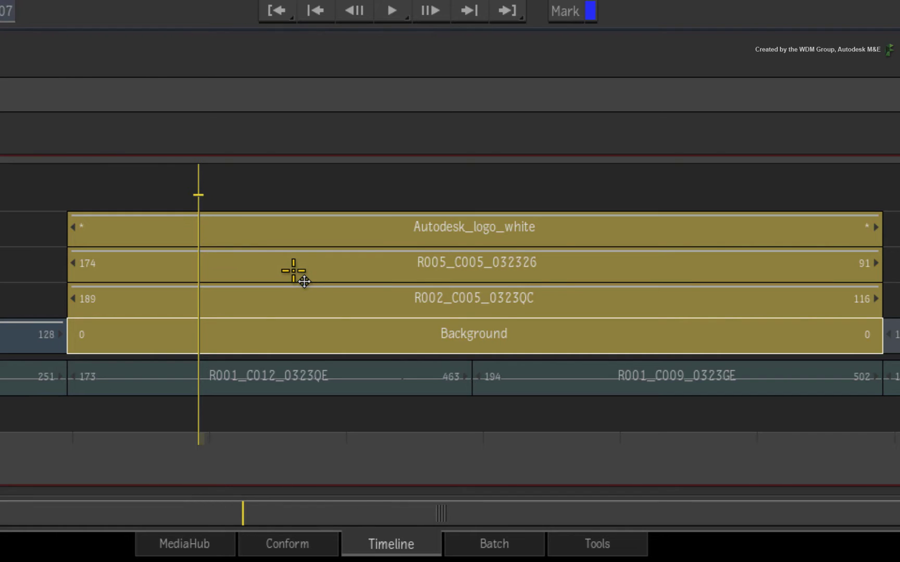
Create a Batch FX for the selected clips as an adjustment segment rather than timeline FX
right_click(293, 268)
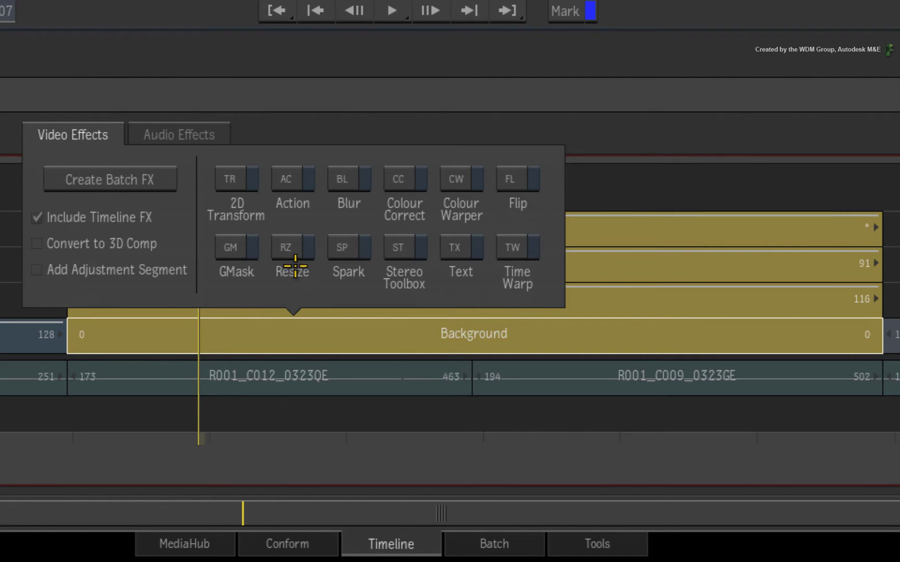
left_click(152, 276)
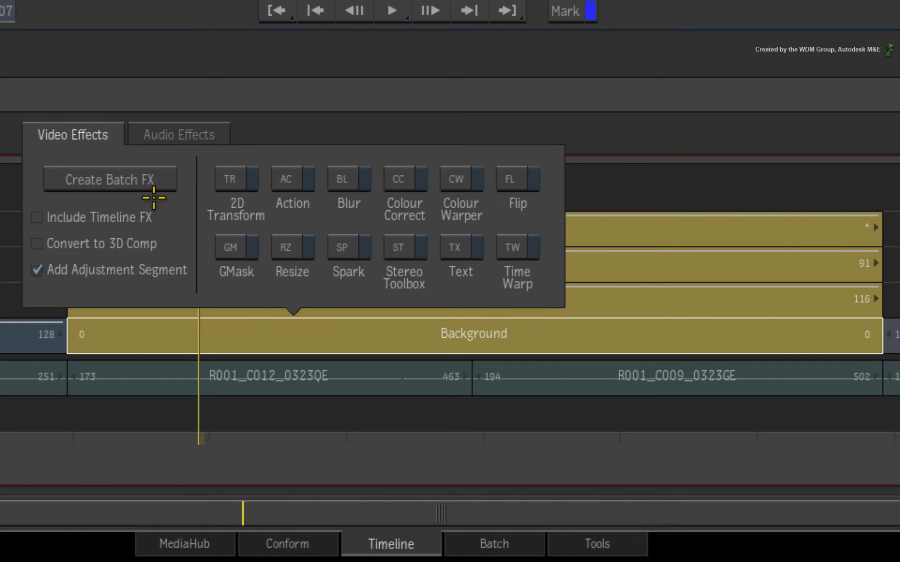
left_click(154, 180)
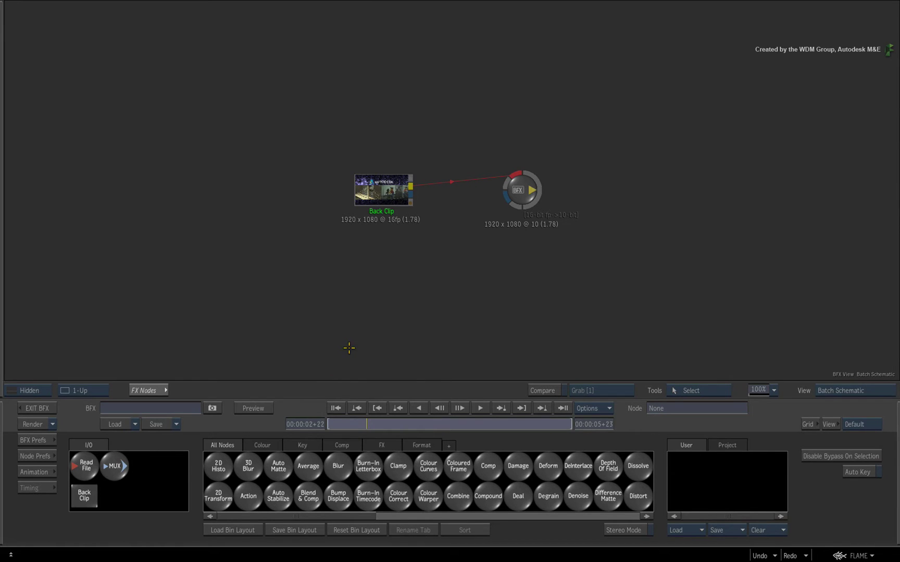
Spread the Back Clip and BFX output nodes apart, then select the Back Clip
left_click_drag(411, 189, 388, 189)
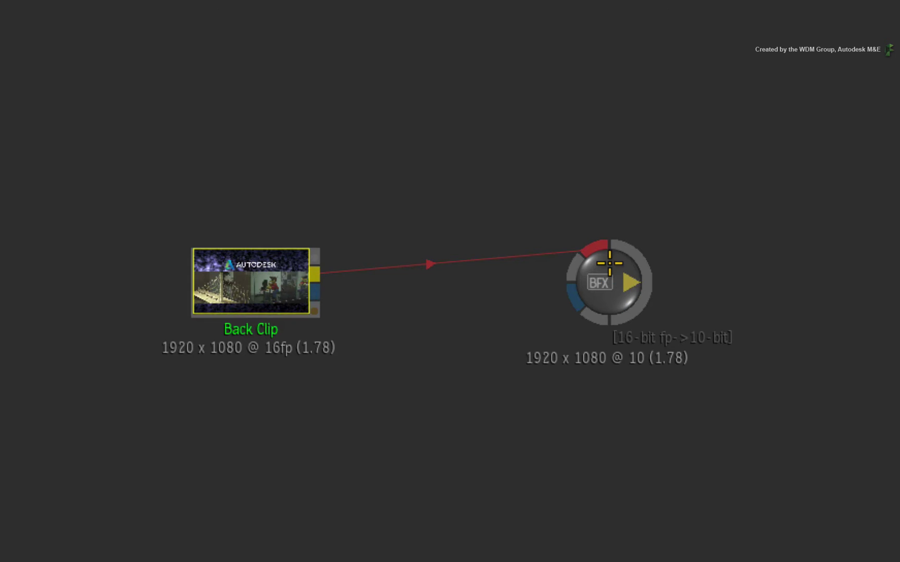
left_click_drag(609, 263, 709, 275)
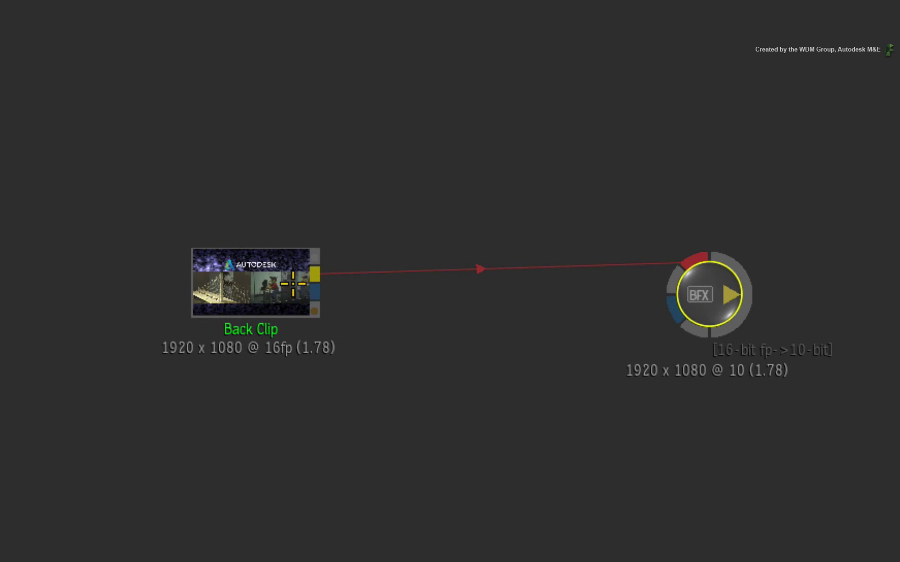
left_click(293, 284)
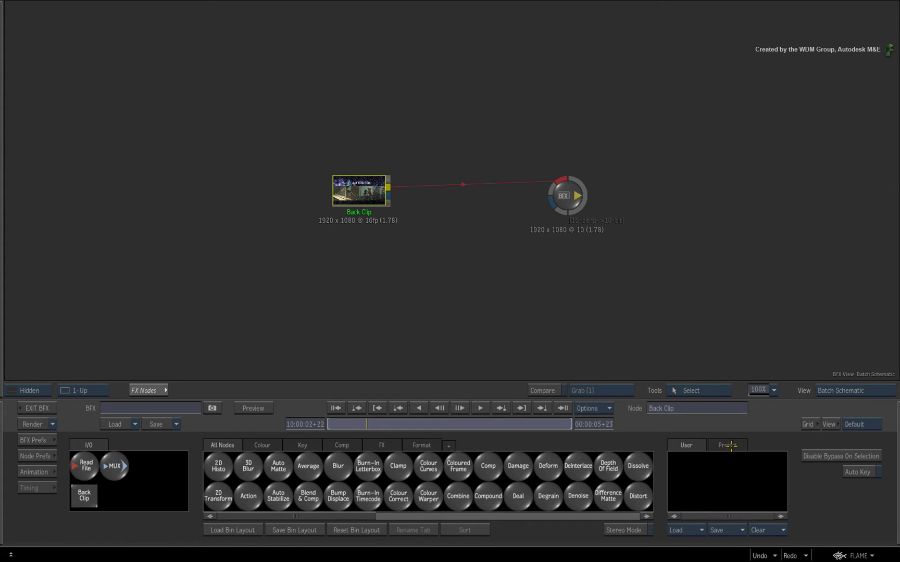
Insert a Colour Warper between Back Clip and BFX output for a sepia grade, then exit BFX
left_click(730, 445)
left_click_drag(682, 466, 456, 185)
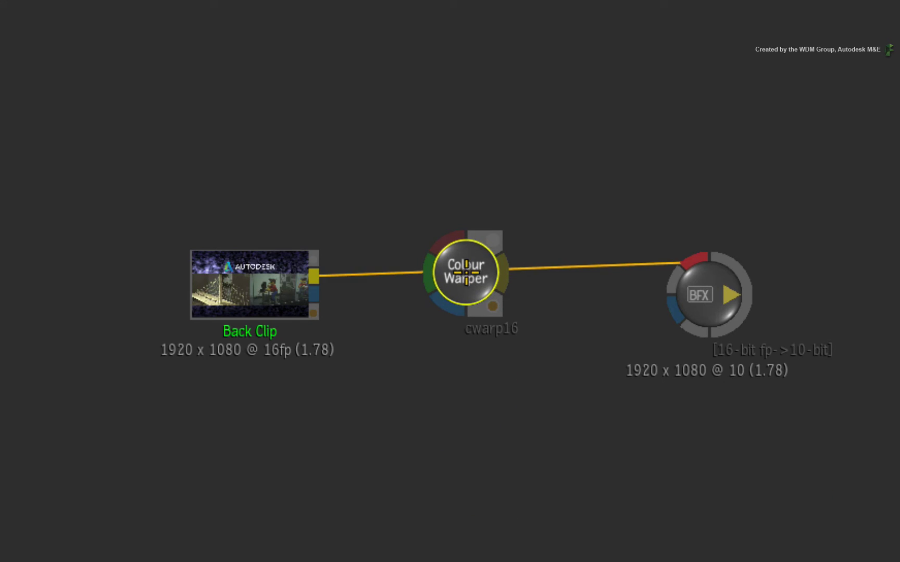
left_click_drag(466, 271, 469, 276)
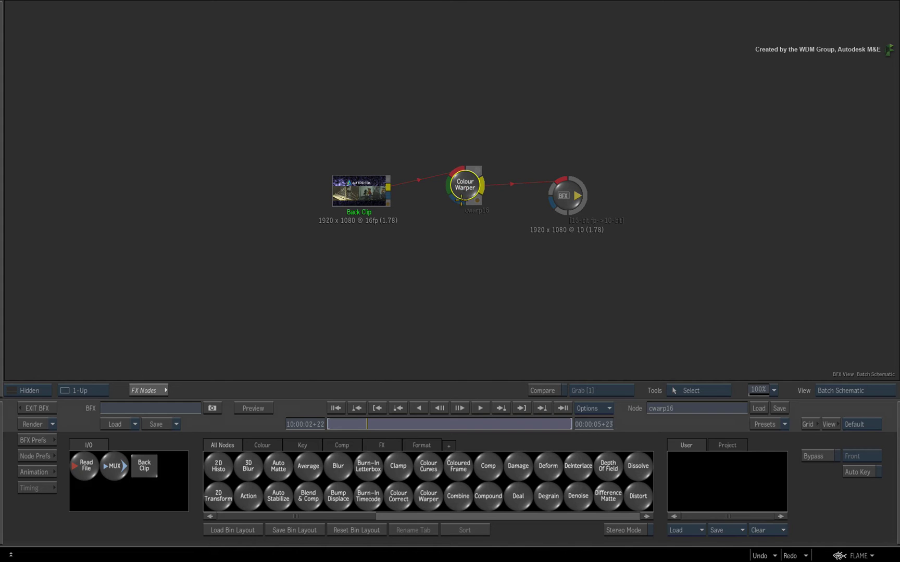
double_click(461, 199)
scroll(453, 232, "down", 3)
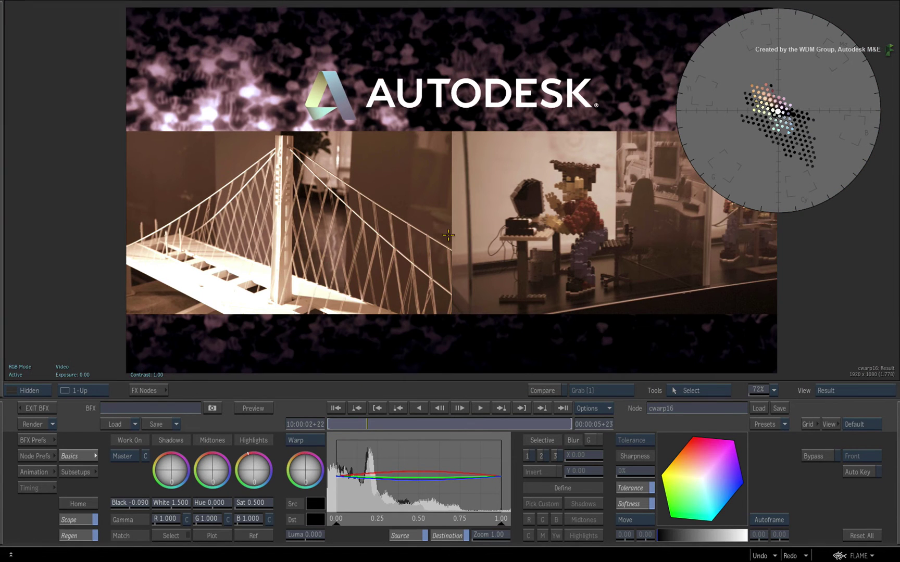
left_click(42, 409)
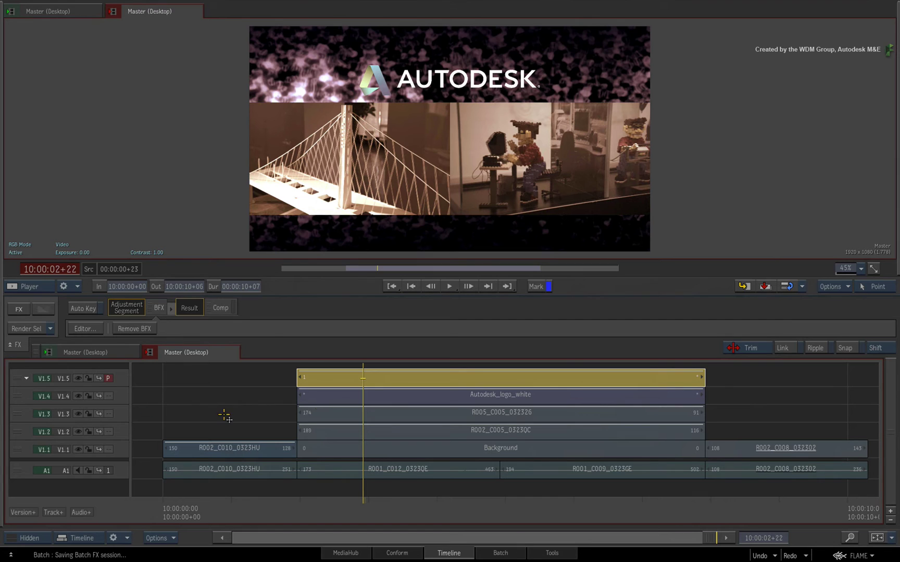
Toggle the primary track between V1.4 and V1.5 to compare ungraded and graded shots
left_click(366, 386)
left_click(364, 382)
left_click(364, 389)
left_click(366, 384)
left_click(367, 390)
left_click(367, 388)
Select the four stacked segments, reselect the V1.5 adjustment segment, and jump to the 10:00:01+23 edit
left_click(400, 402)
left_click(397, 413, "ctrl")
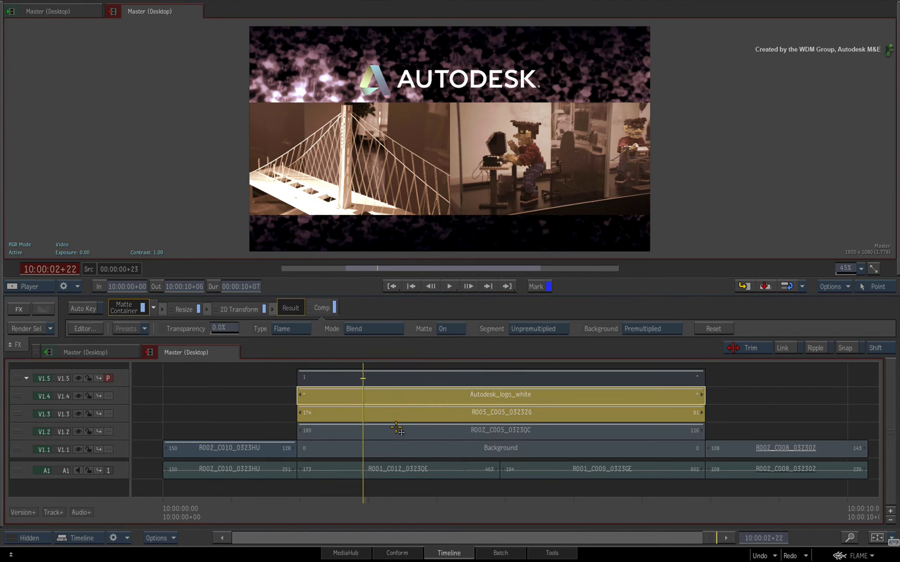
left_click(399, 431, "ctrl")
left_click(397, 450, "ctrl")
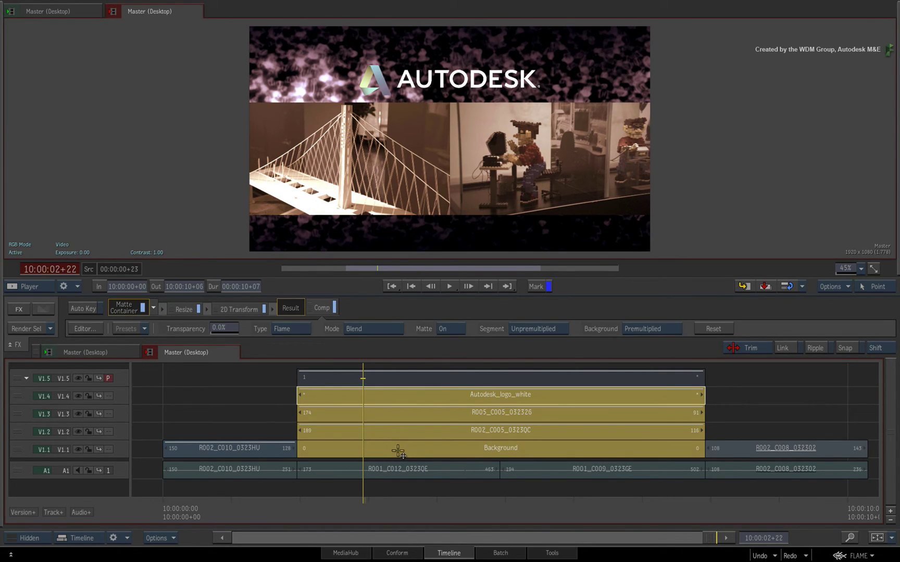
left_click(405, 380)
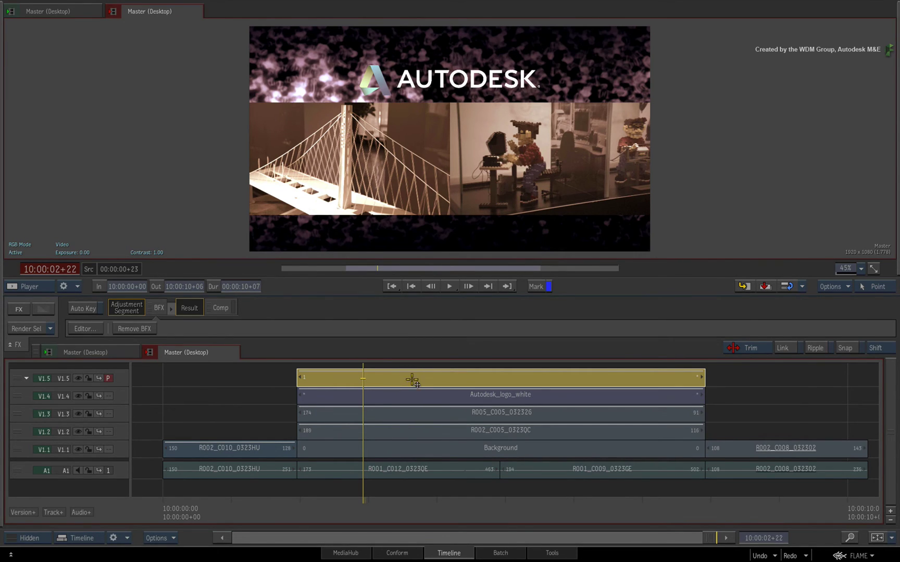
key("Home")
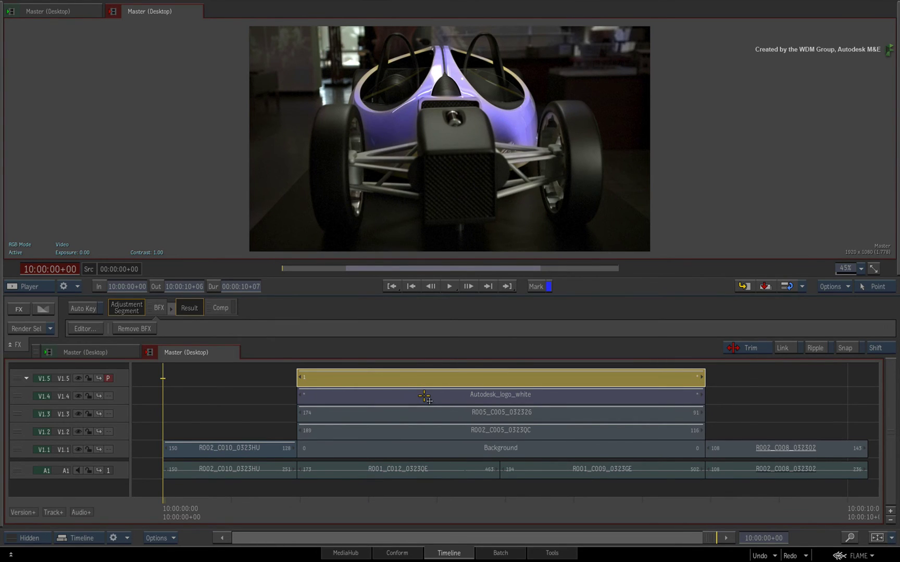
key("Down")
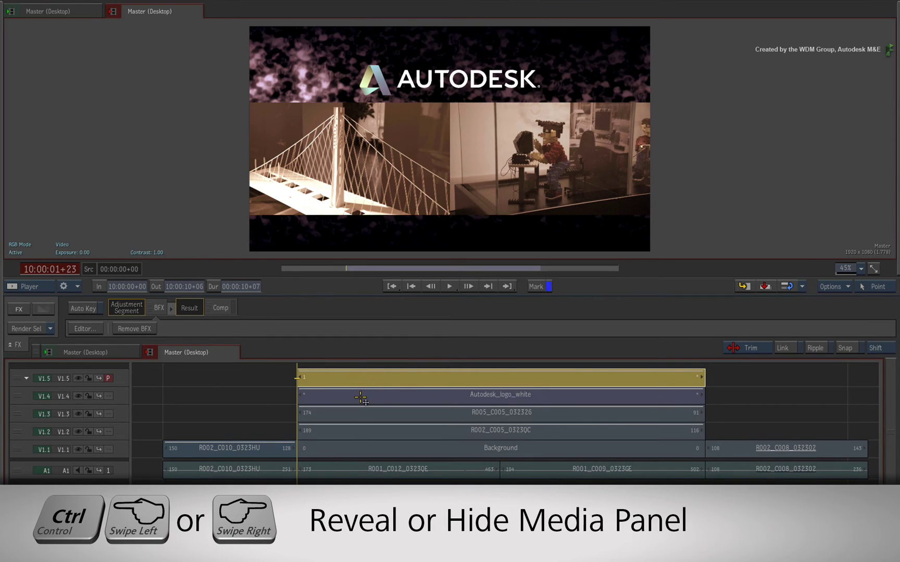
Select Autodesk_logo_white and the segments beneath it, and copy the stack into Batch
scroll(366, 370, "right", 3)
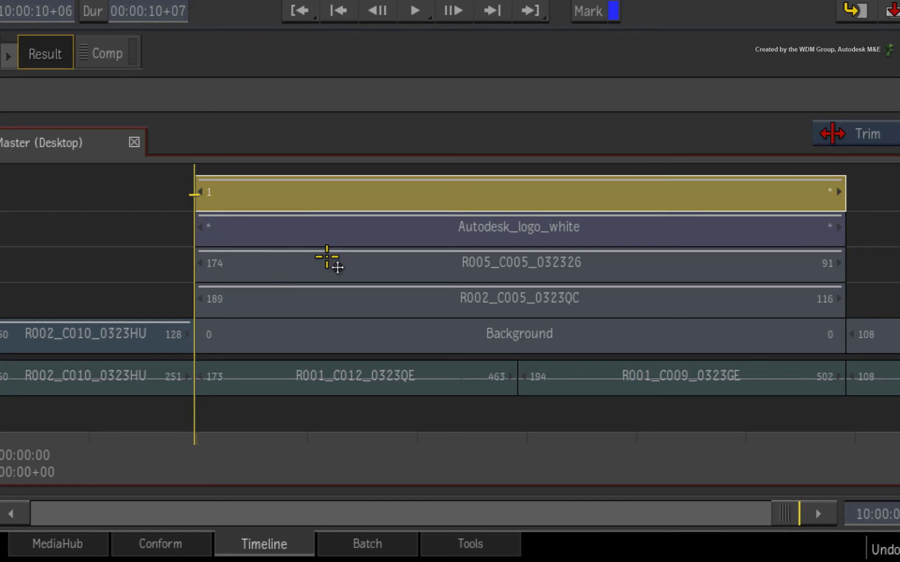
left_click(471, 397)
left_click_drag(308, 234, 298, 334)
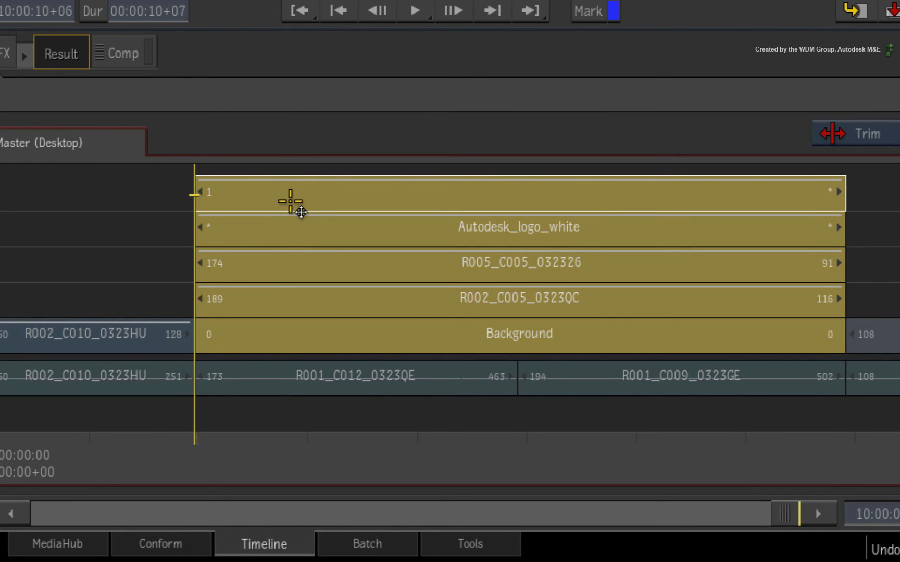
left_click(245, 190, "alt+shift")
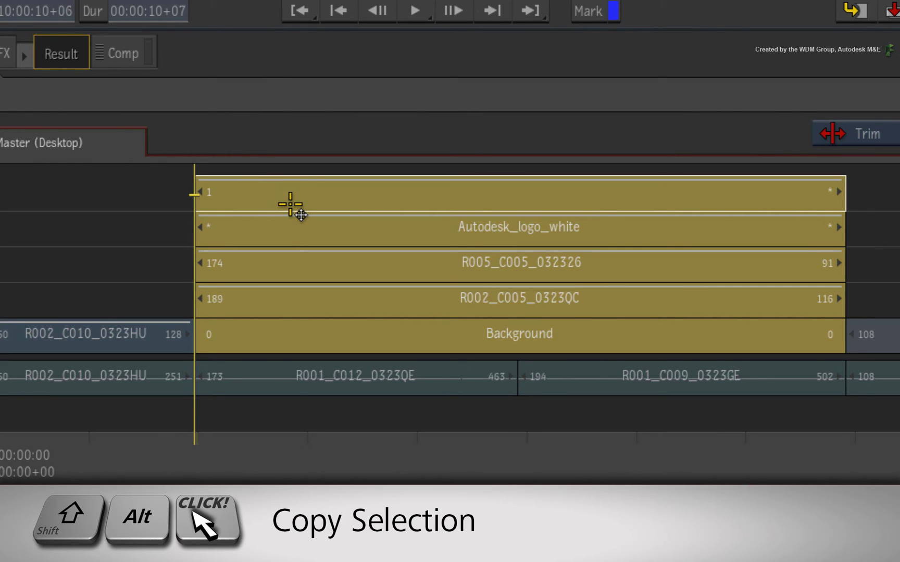
left_click_drag(290, 205, 330, 0)
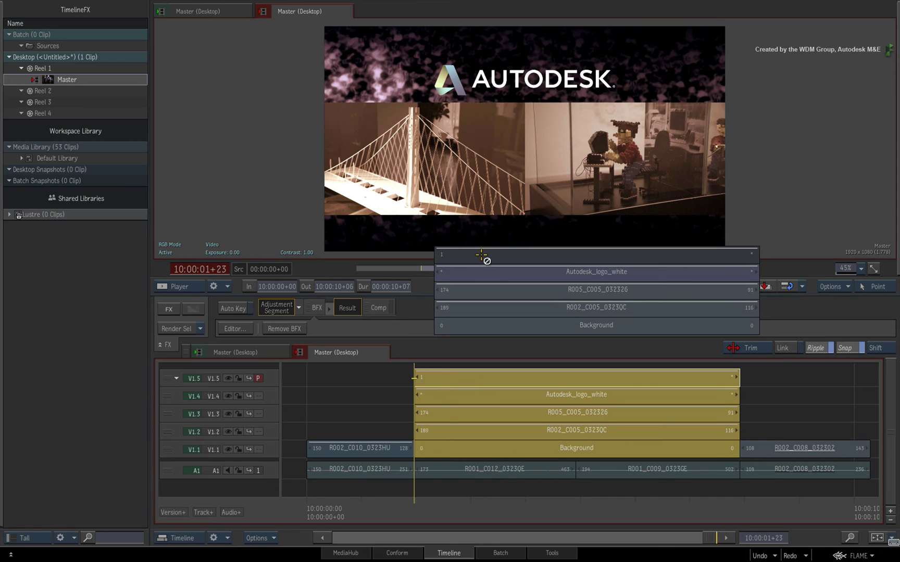
left_click_drag(481, 254, 47, 33)
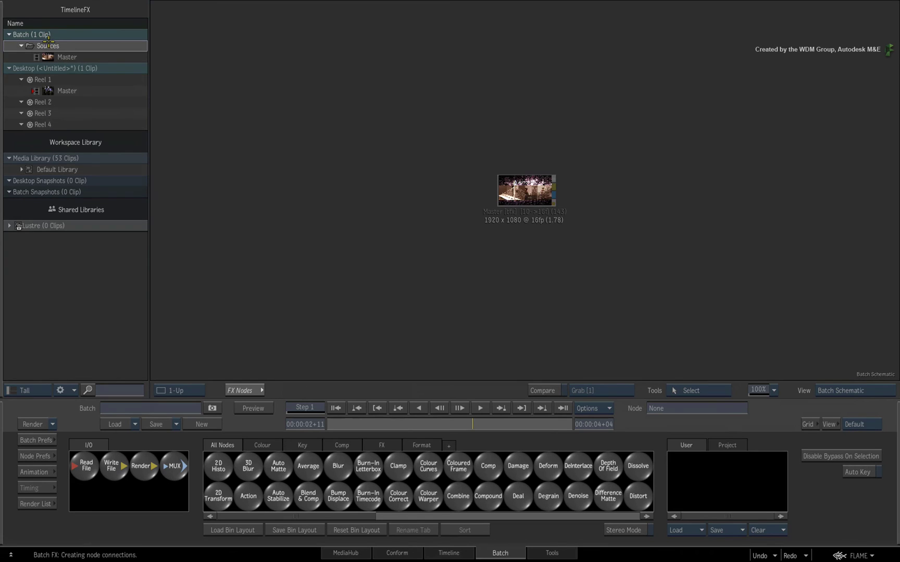
Move the Master clip node up and to the right in the Batch Schematic
left_click_drag(451, 190, 505, 150)
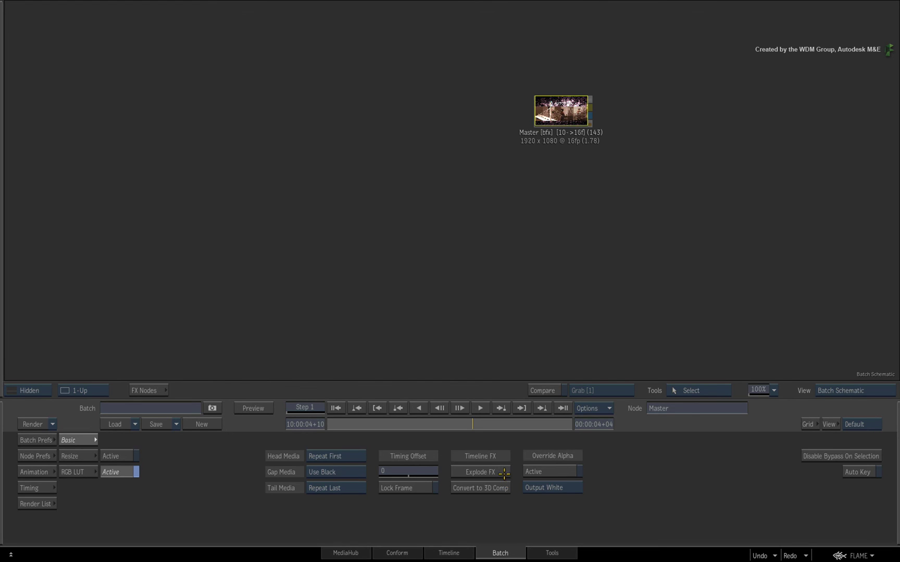
Explode the Master clip's FX into nodes, then view the Comp39 and Comp36 results full-frame
left_click(504, 473)
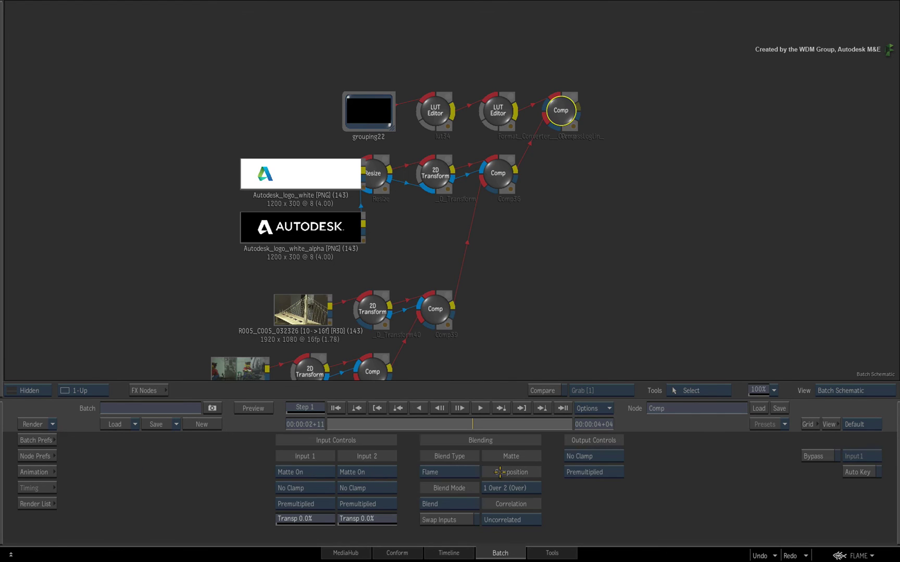
left_click_drag(604, 173, 552, 170)
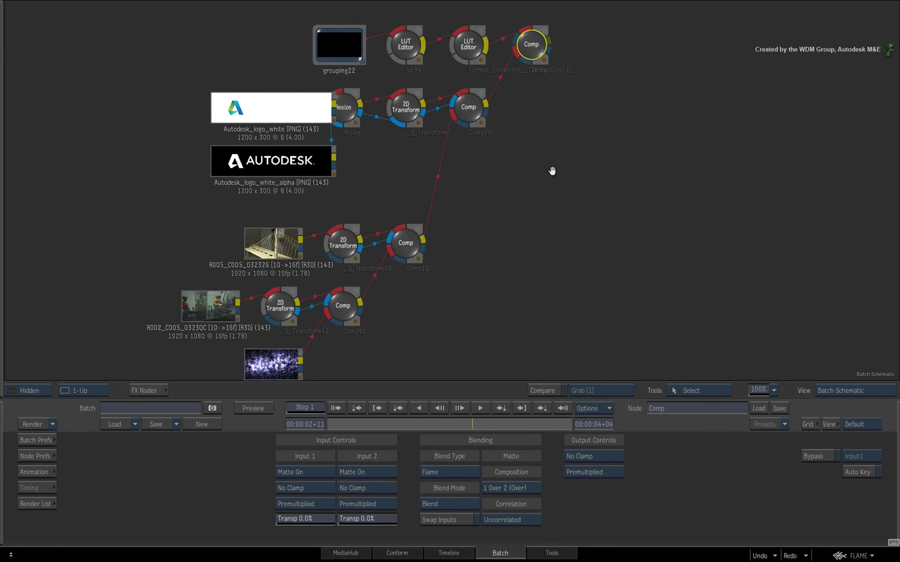
left_click(398, 247)
key("F4")
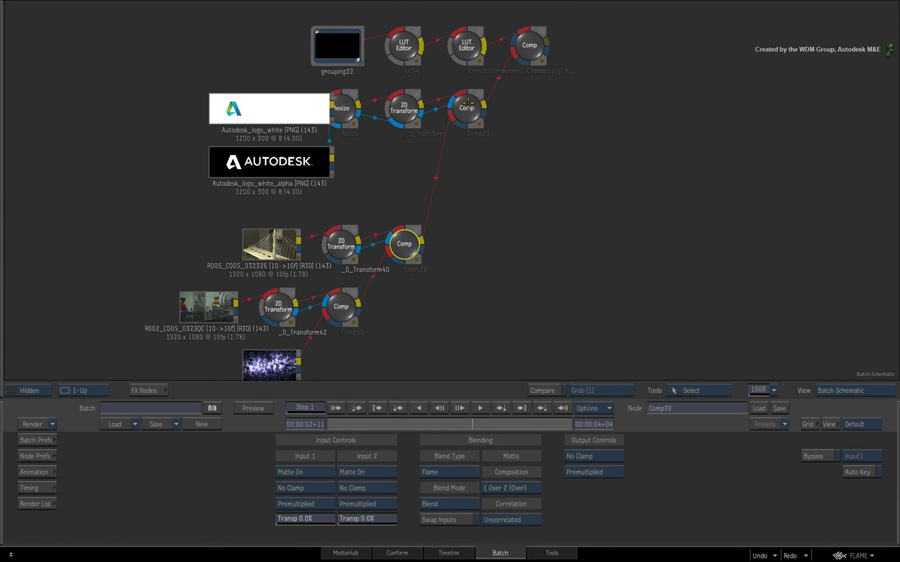
left_click(467, 103)
key("F4")
scroll(708, 198, "down", 3)
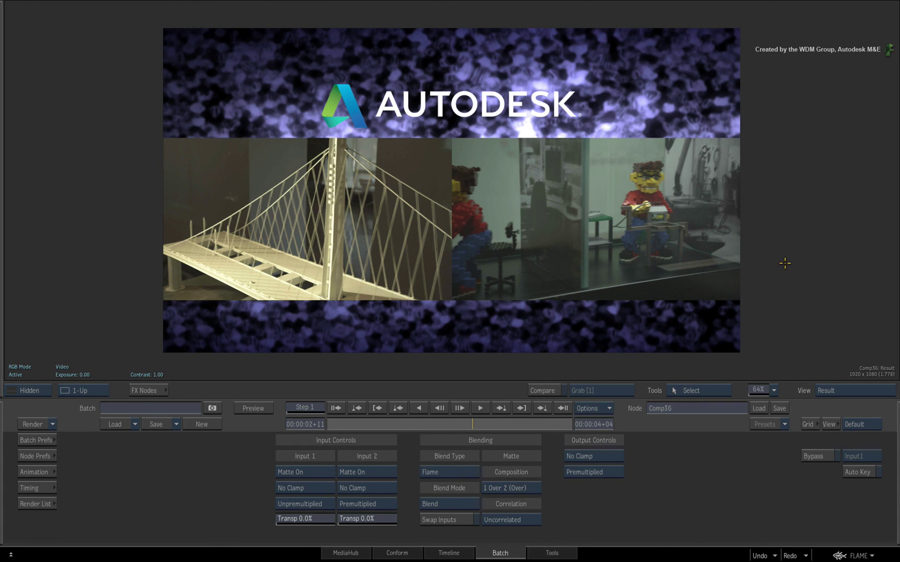
Scrub the Batch timebar back to the first frame at 00:00:00+00
left_click_drag(465, 425, 281, 458)
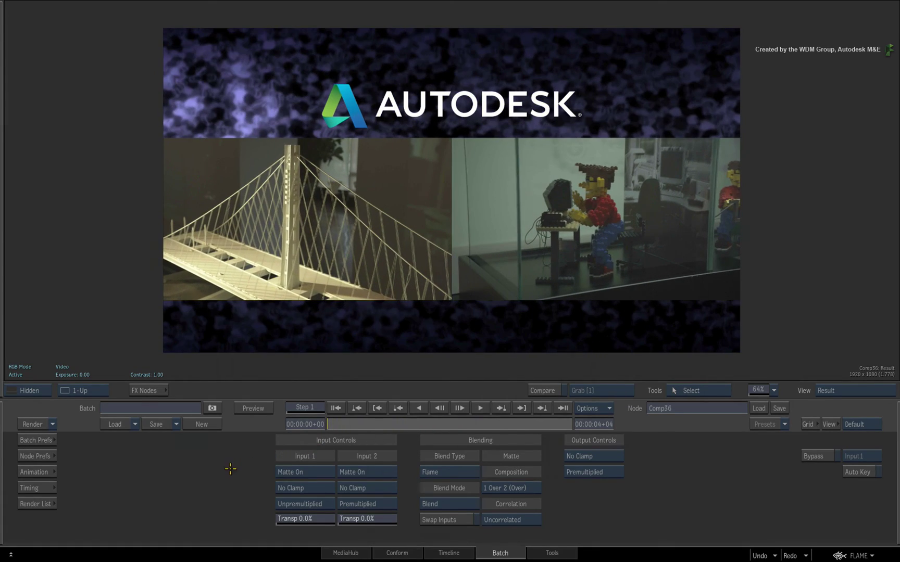